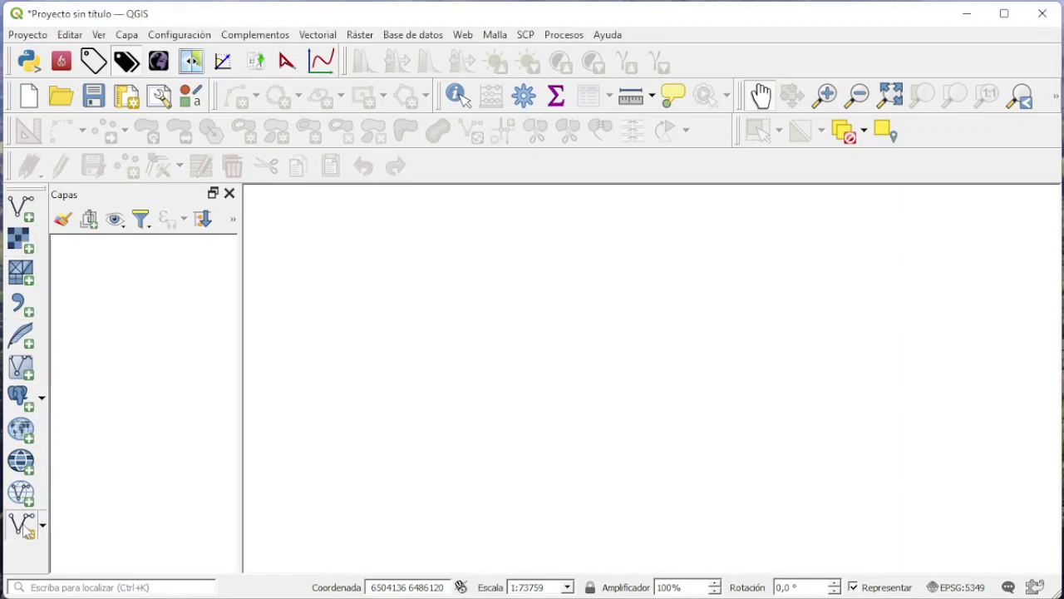
Start creating a new shapefile layer
{"action": "left_click_drag", "start_coordinate": [1, 69], "coordinate": [778, 29]}
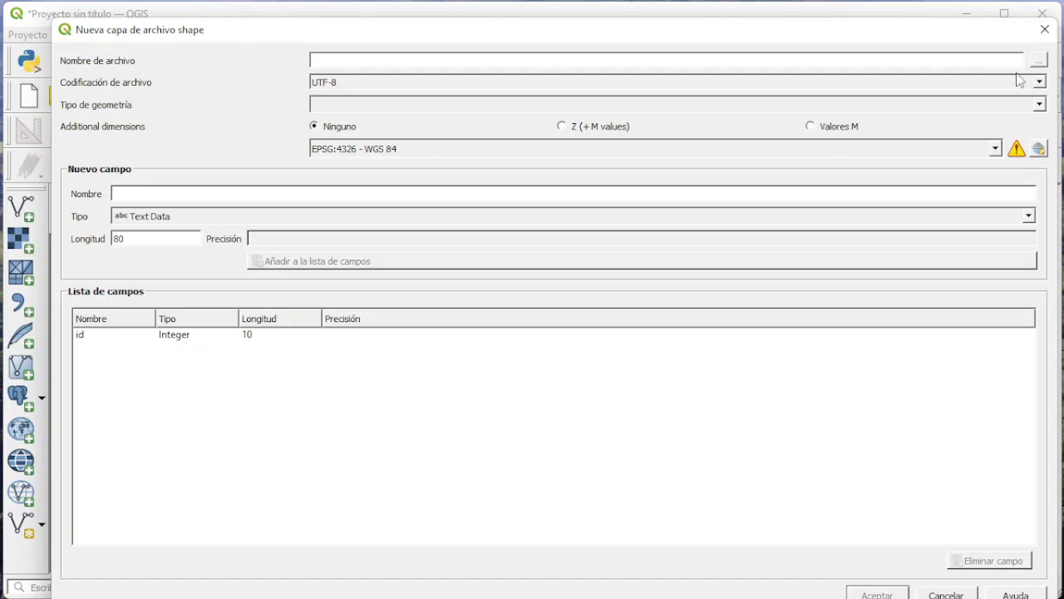
{"action": "left_click", "coordinate": [1045, 29]}
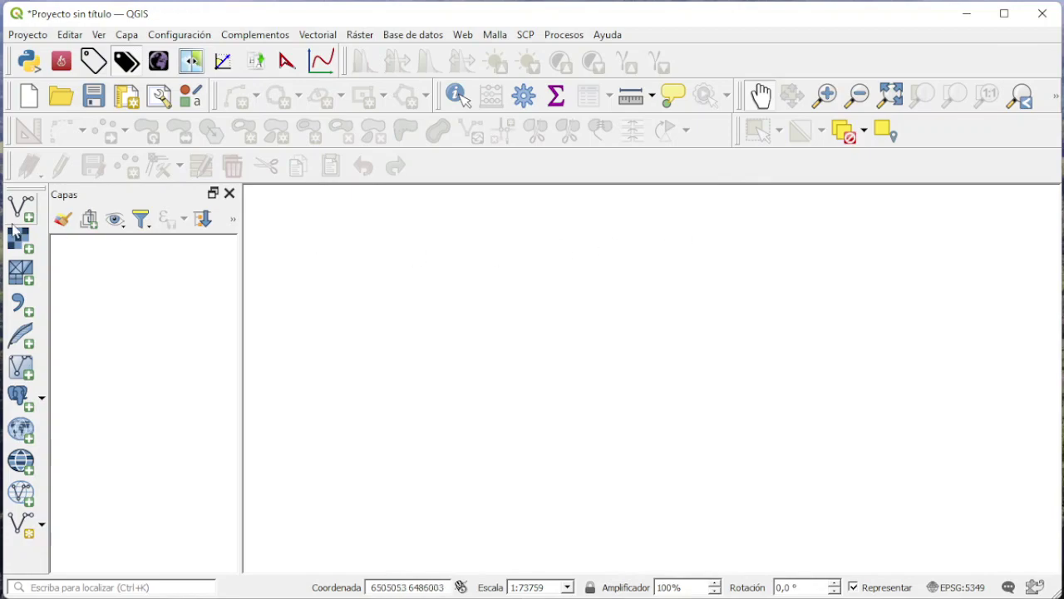
{"action": "left_click", "coordinate": [126, 35]}
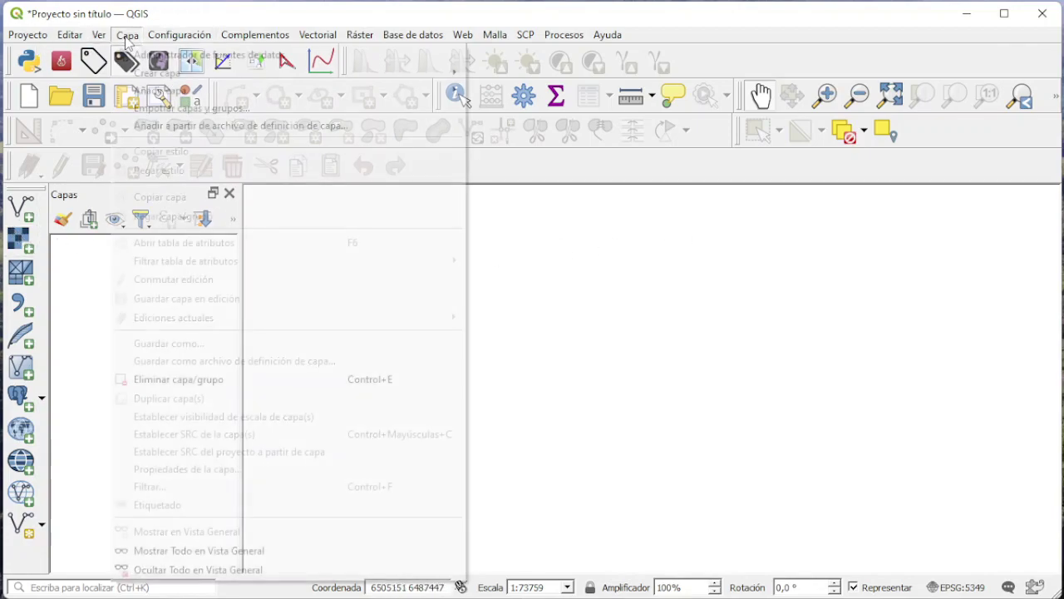
{"action": "mouse_move", "coordinate": [163, 79]}
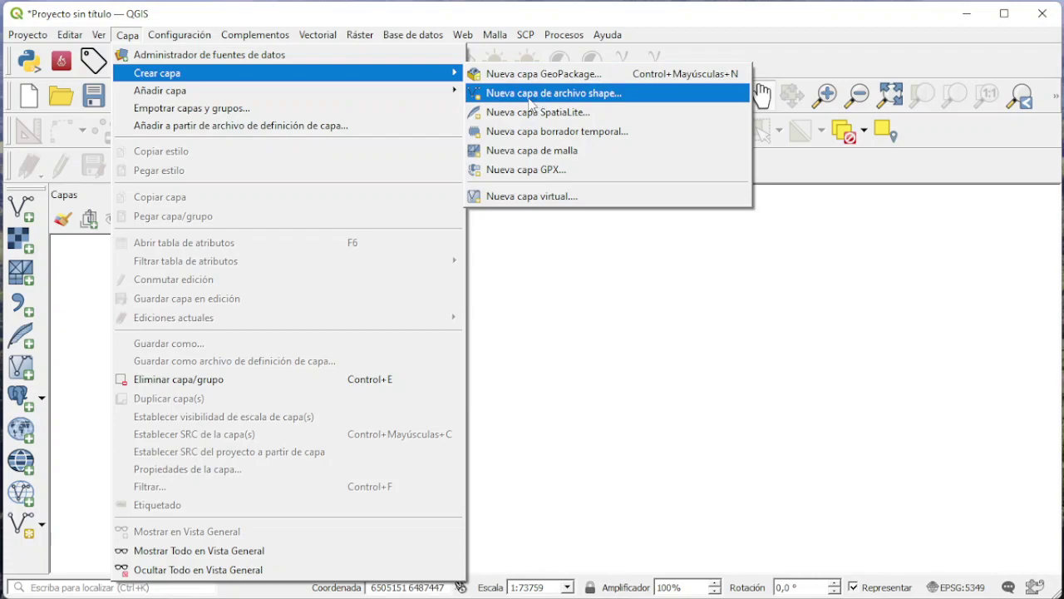
{"action": "left_click", "coordinate": [534, 102]}
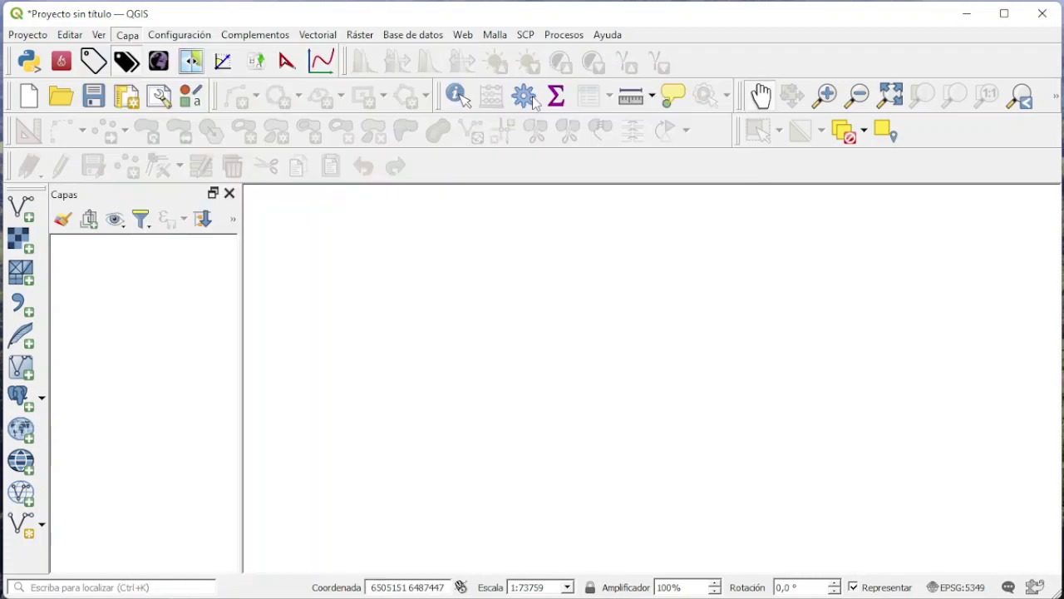
{"action": "left_click_drag", "start_coordinate": [513, 37], "coordinate": [530, 55]}
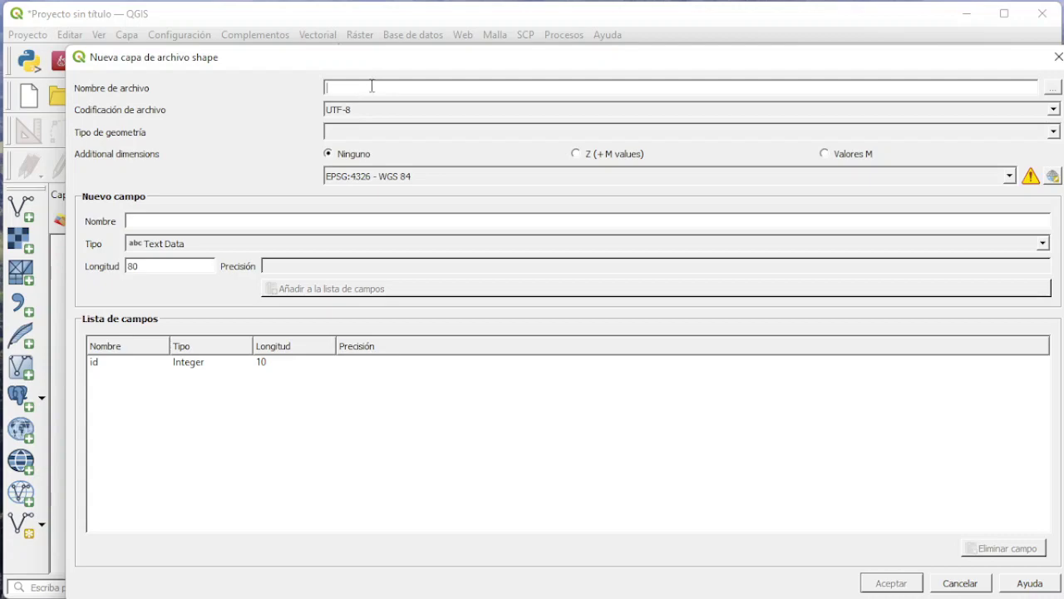
Set the new layer's output file to plant_ftal in the 00_QGIS_Tutoriales\03_datos_vectoriales folder
{"action": "left_click", "coordinate": [1053, 88]}
{"action": "left_click_drag", "start_coordinate": [537, 57], "coordinate": [629, 60]}
{"action": "scroll", "coordinate": [260, 205], "scroll_direction": "up", "scroll_amount": 2}
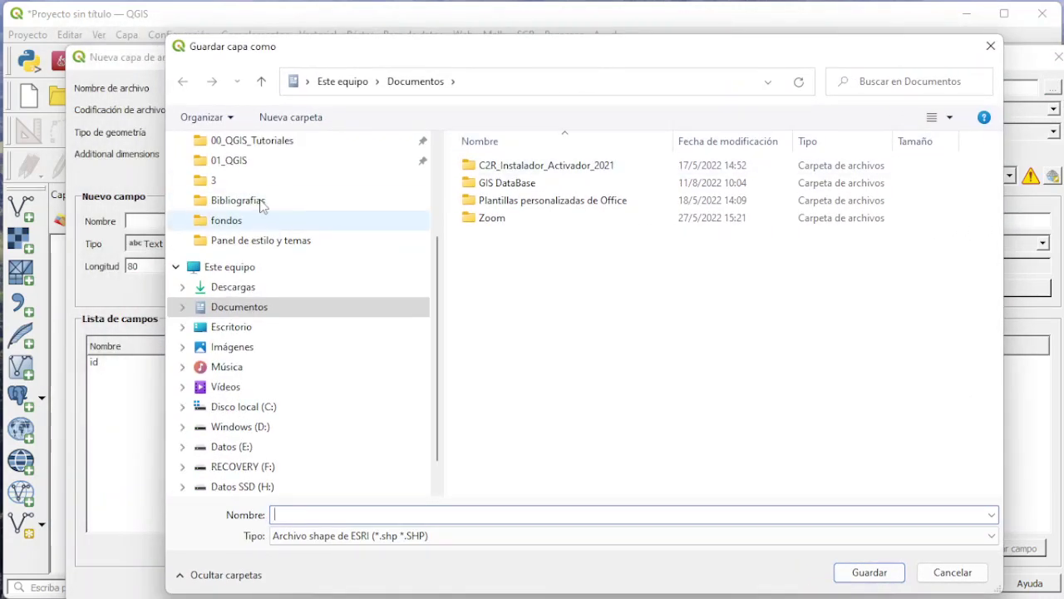
{"action": "left_click", "coordinate": [250, 161]}
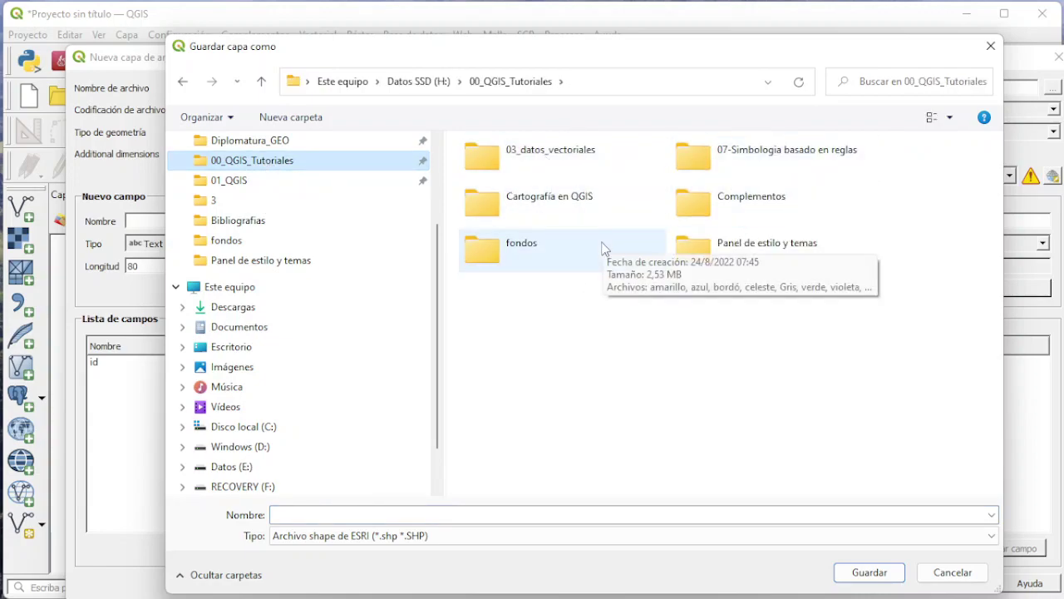
{"action": "double_click", "coordinate": [555, 153]}
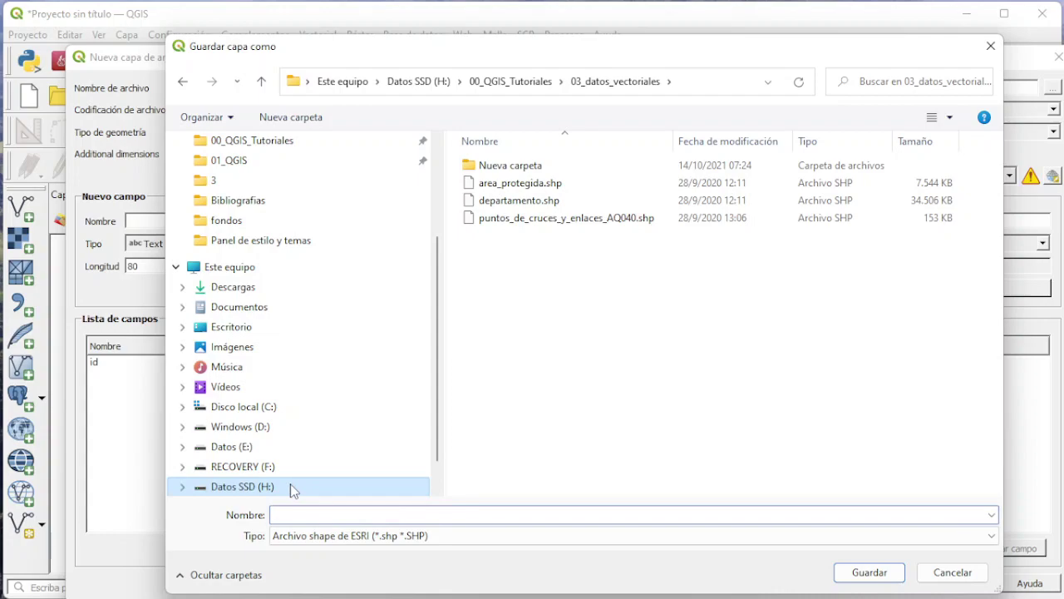
{"action": "type", "text": "p"}
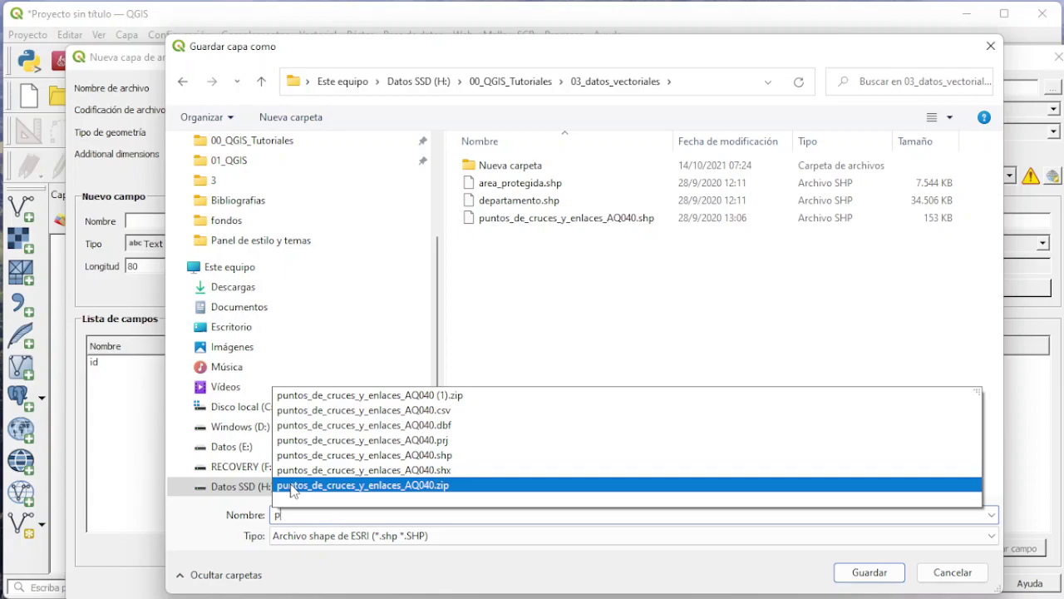
{"action": "type", "text": "lant_ital"}
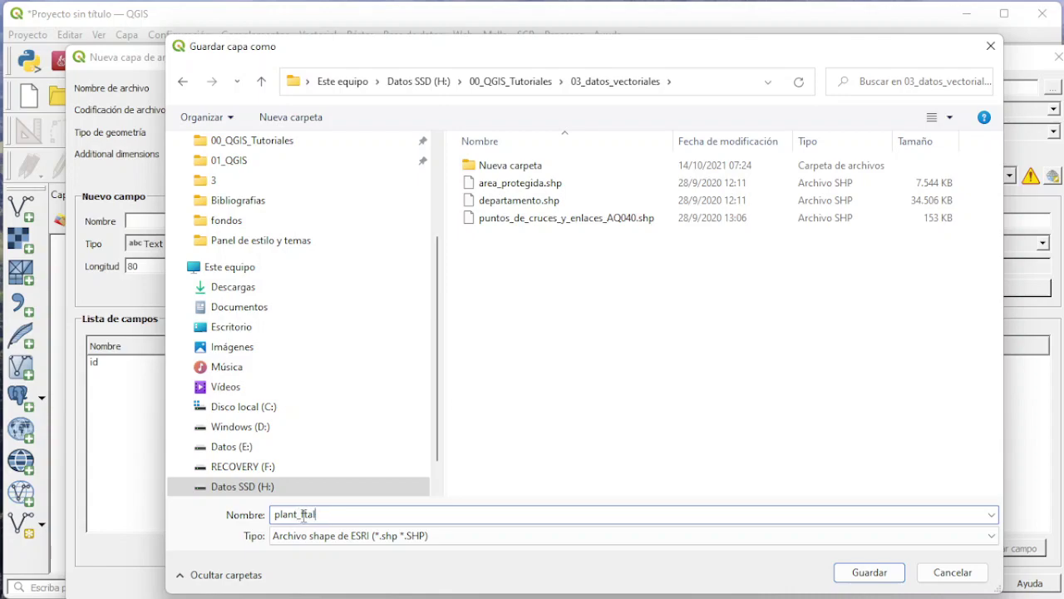
{"action": "left_click_drag", "start_coordinate": [302, 514], "coordinate": [296, 515]}
{"action": "left_click", "coordinate": [328, 515]}
{"action": "left_click", "coordinate": [870, 573]}
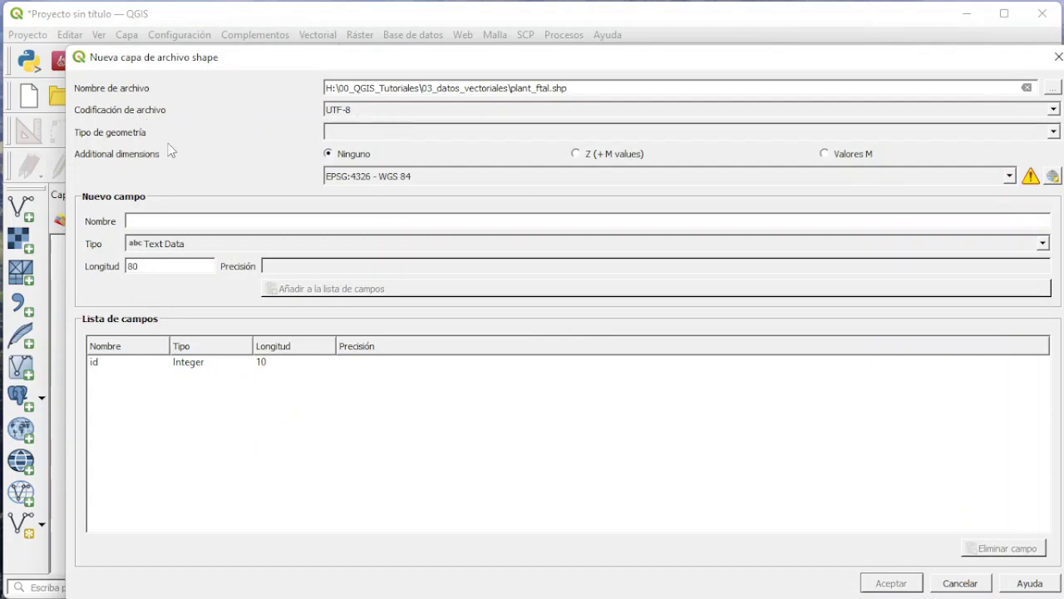
Set the geometry type to Polígono and the layer's coordinate system to the project CRS, EPSG:5349 - POSGAR 2007 / Argentina 7
{"action": "left_click", "coordinate": [1052, 132]}
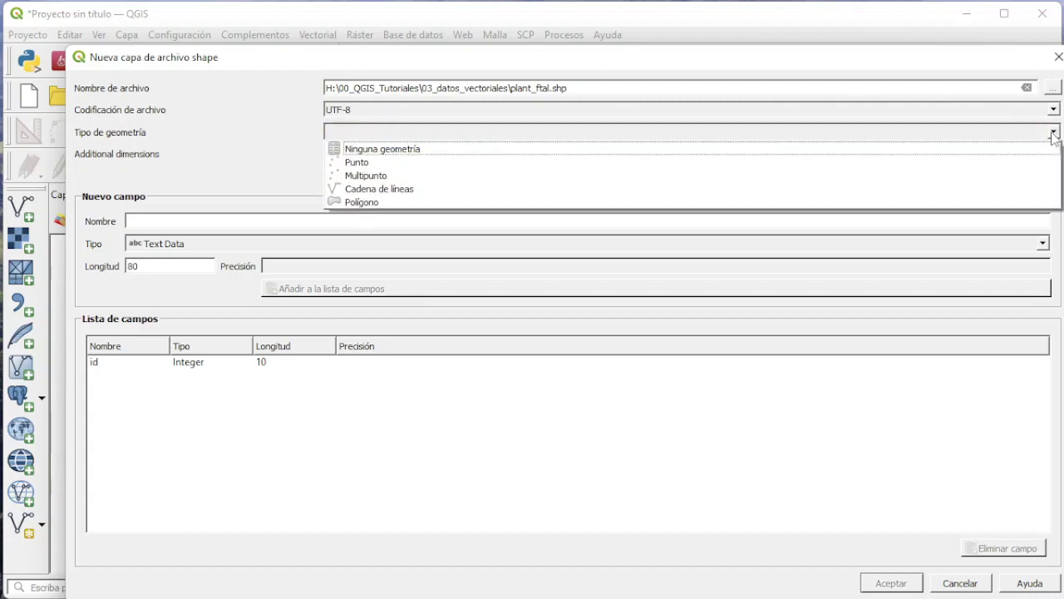
{"action": "left_click", "coordinate": [397, 202]}
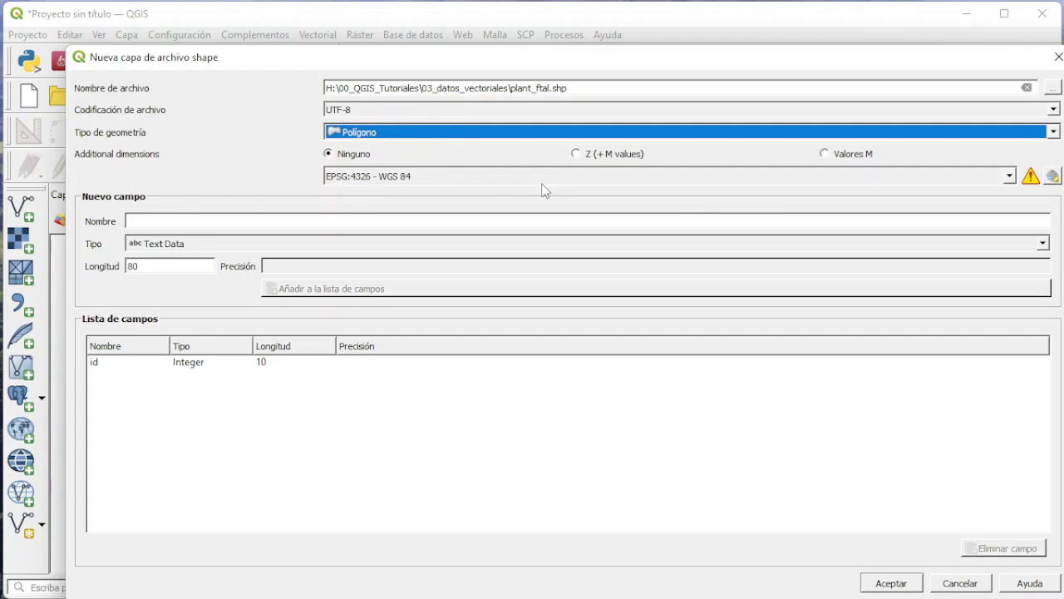
{"action": "left_click", "coordinate": [1011, 176]}
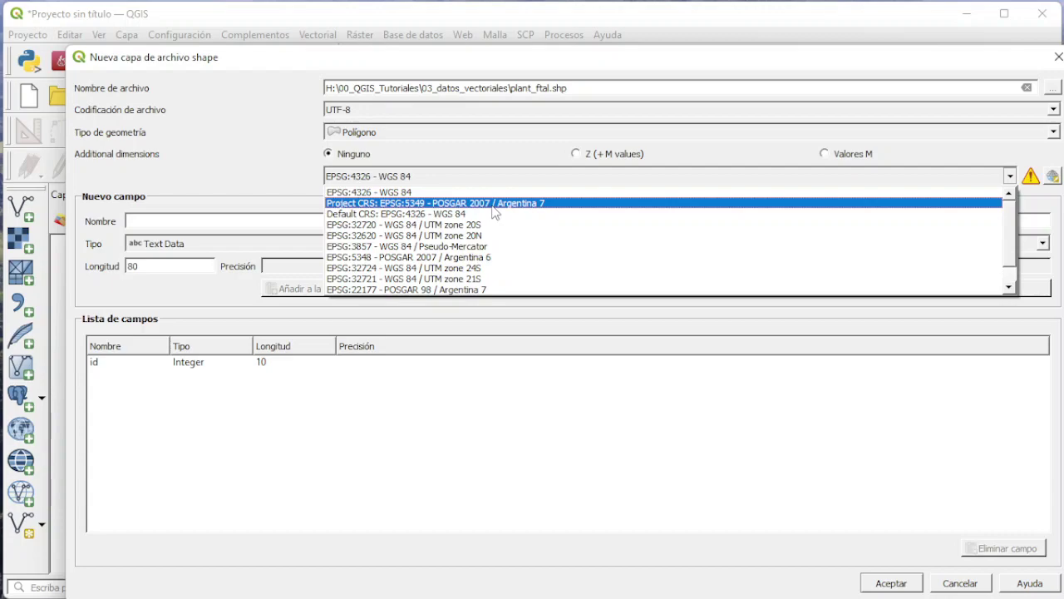
{"action": "left_click", "coordinate": [501, 209]}
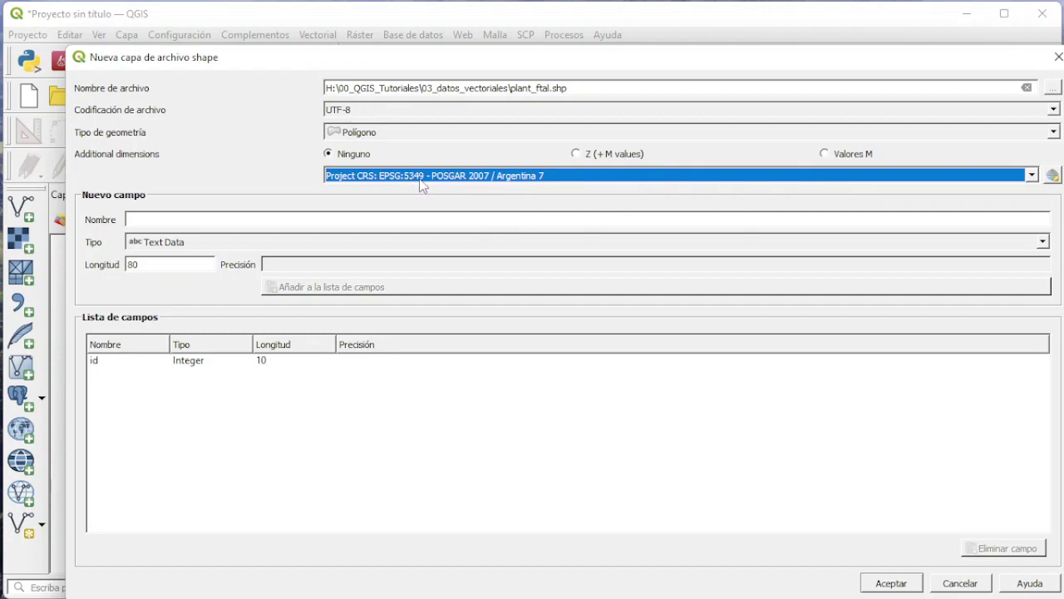
Filter the coordinate reference system selector by 5349 and assign POSGAR 2007 / Argentina 7 to the new layer
{"action": "left_click", "coordinate": [1052, 176]}
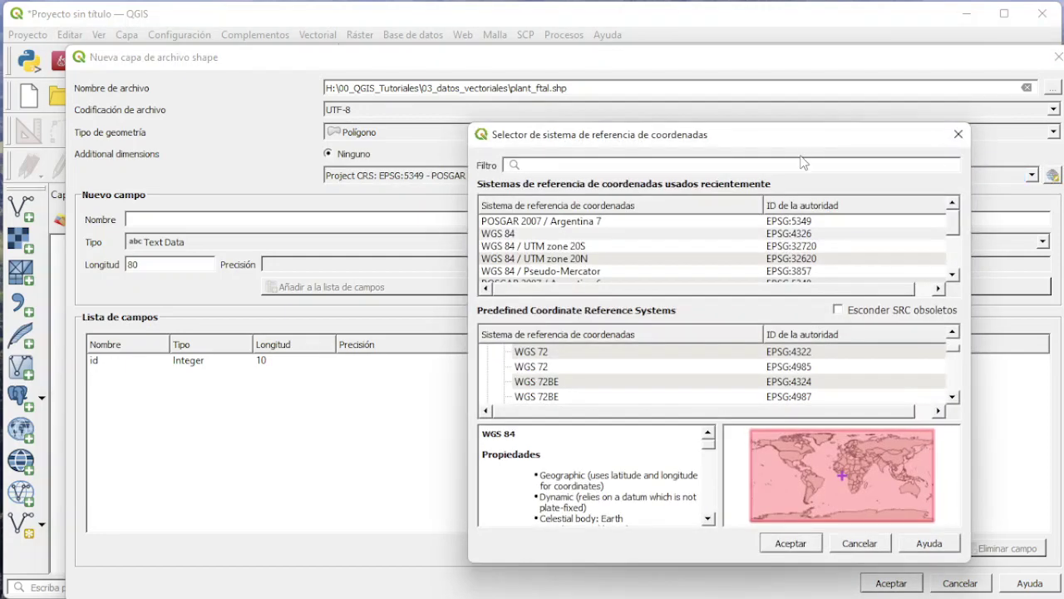
{"action": "type", "text": "5349"}
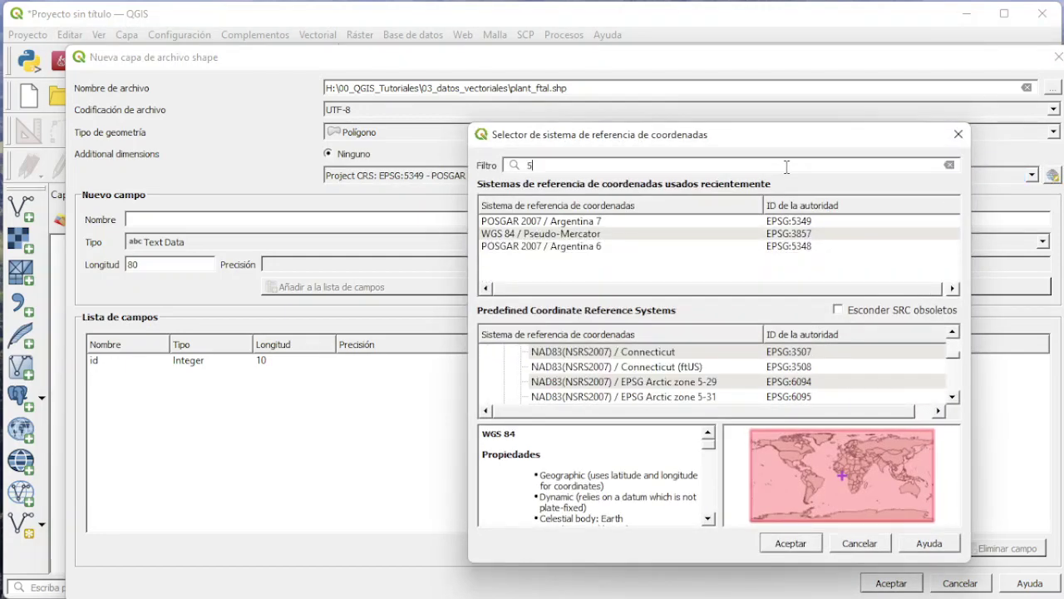
{"action": "left_click", "coordinate": [595, 223]}
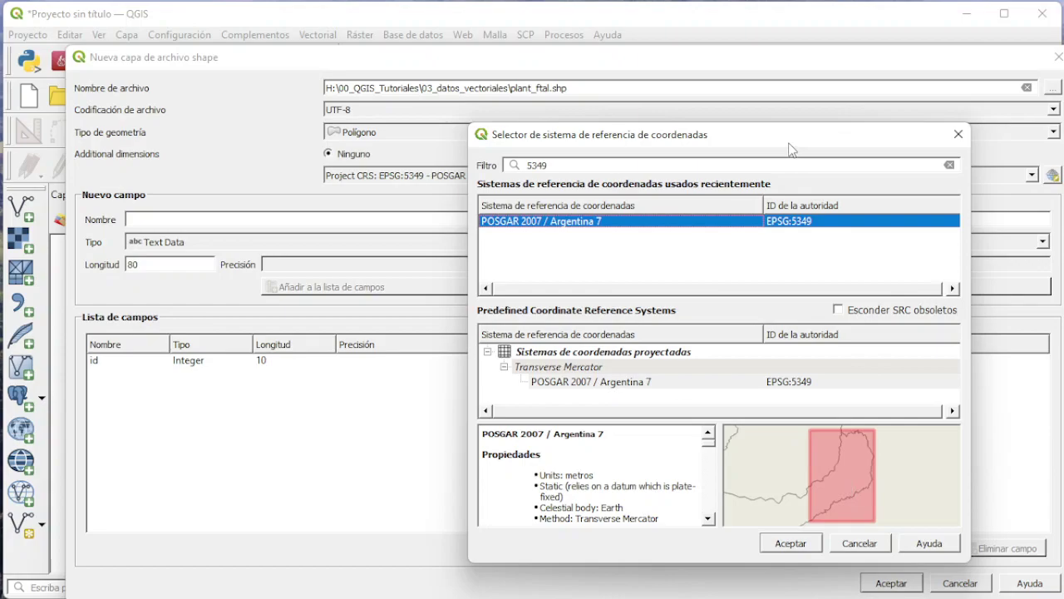
{"action": "left_click_drag", "start_coordinate": [782, 133], "coordinate": [683, 45]}
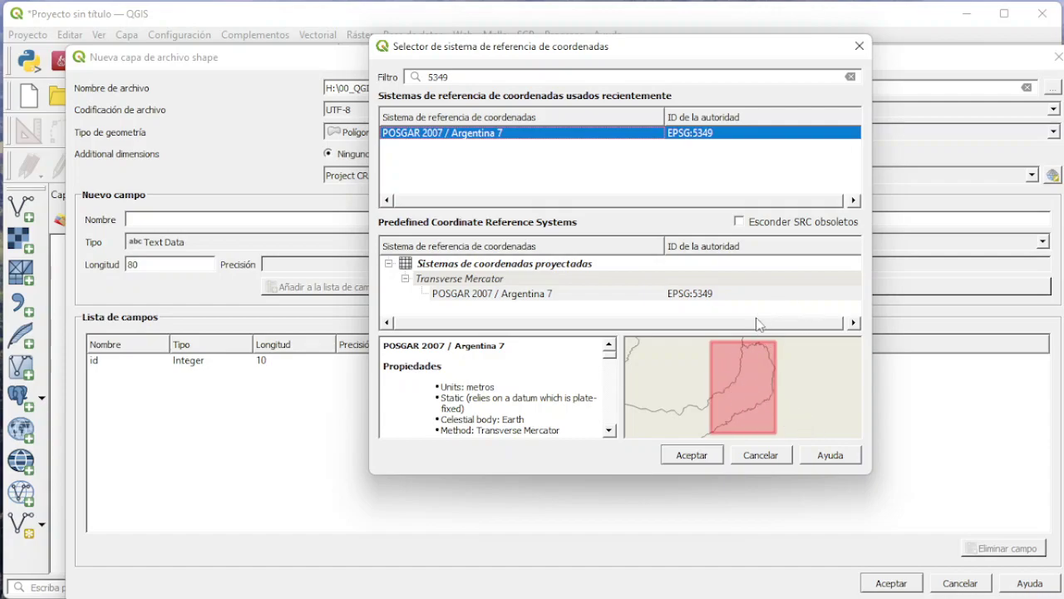
{"action": "left_click", "coordinate": [705, 455]}
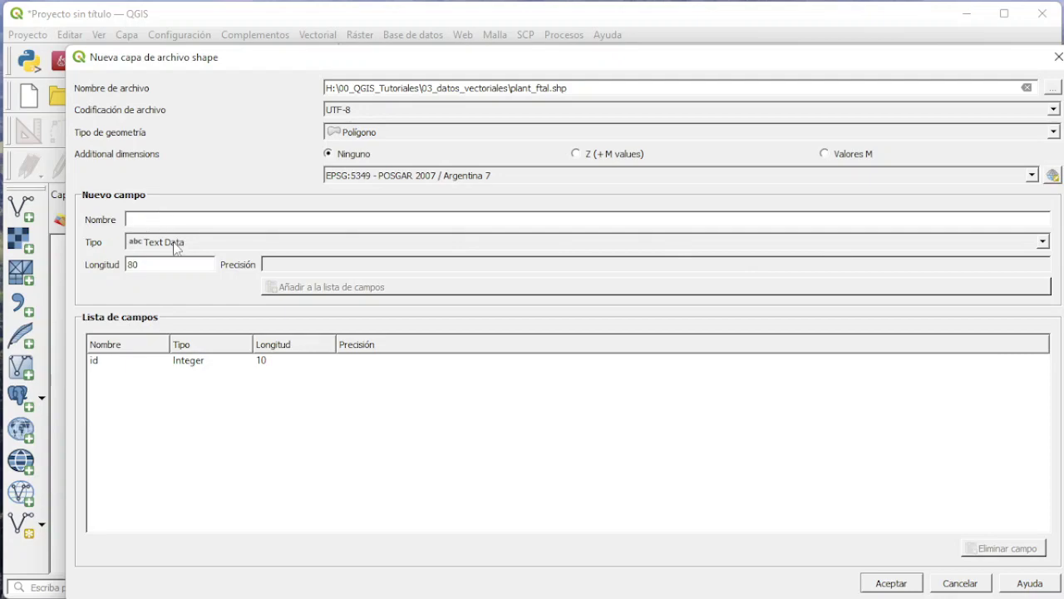
Add a Text Data field named especie with length 15 to the layer's field list
{"action": "left_click_drag", "start_coordinate": [273, 62], "coordinate": [290, 35]}
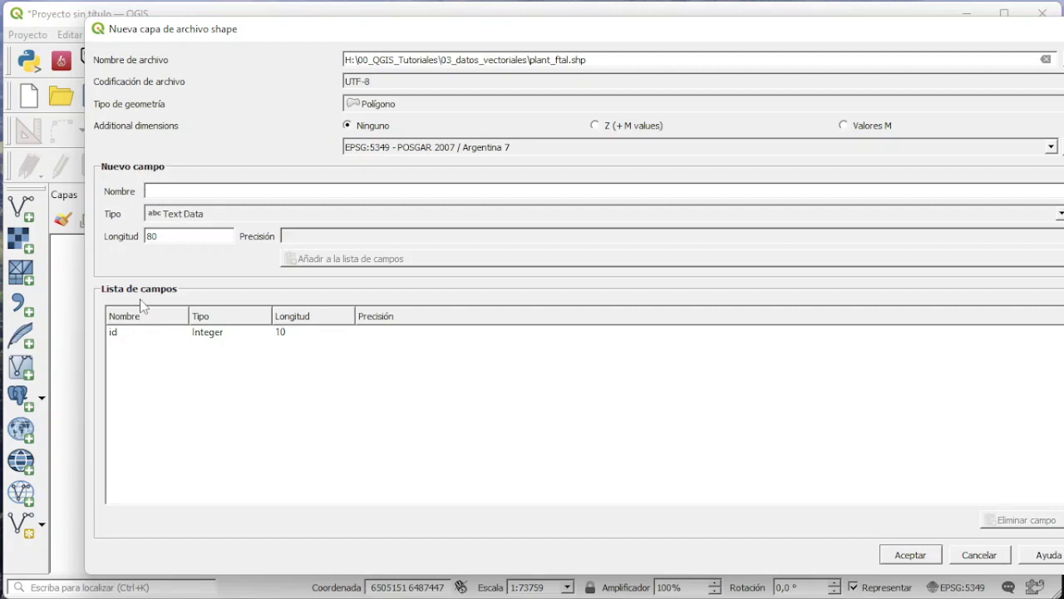
{"action": "left_click", "coordinate": [141, 335]}
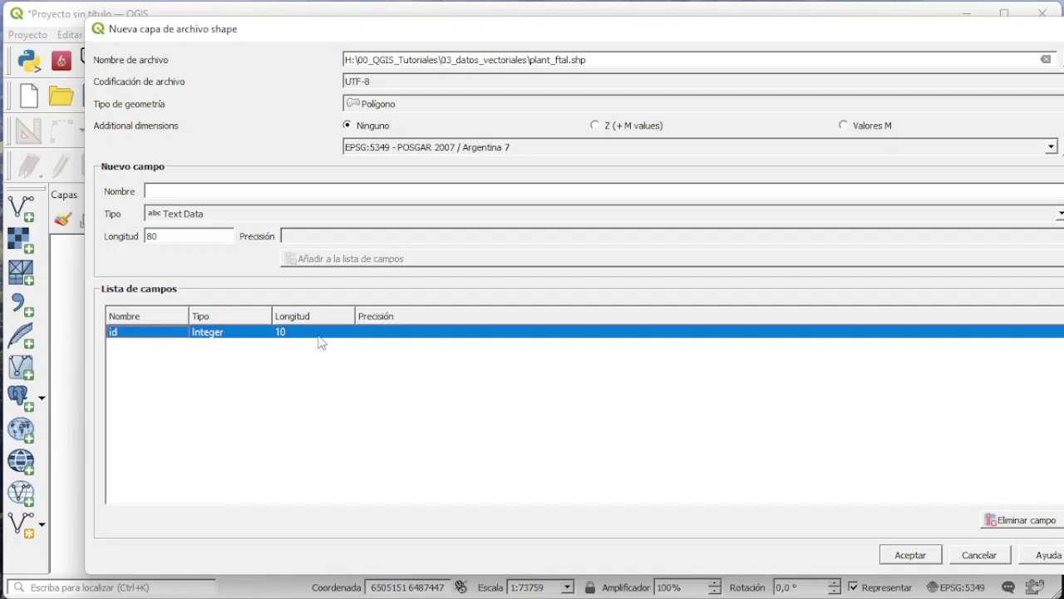
{"action": "left_click", "coordinate": [248, 193]}
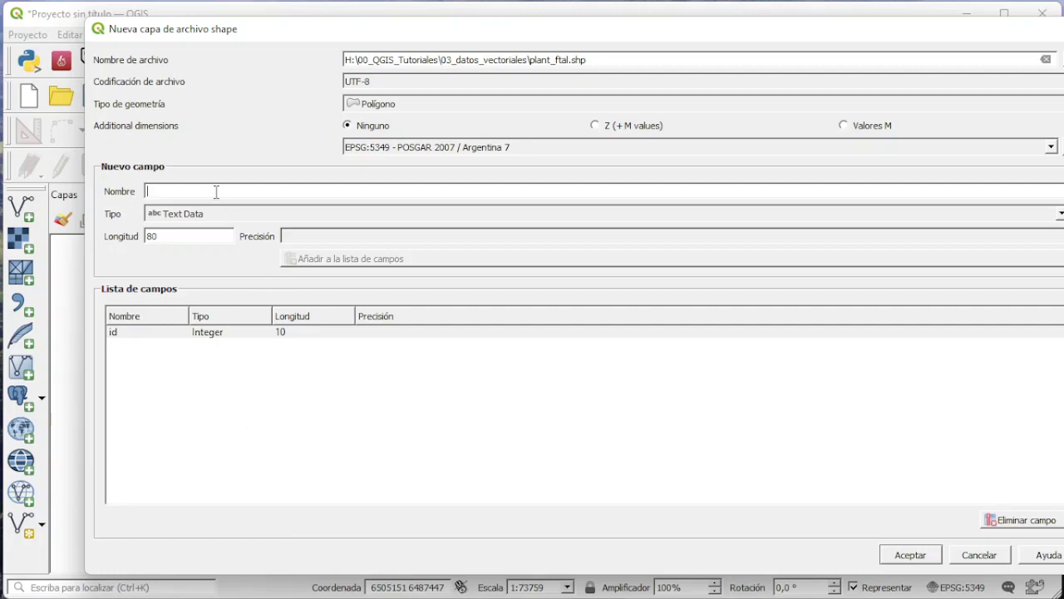
{"action": "type", "text": "especie"}
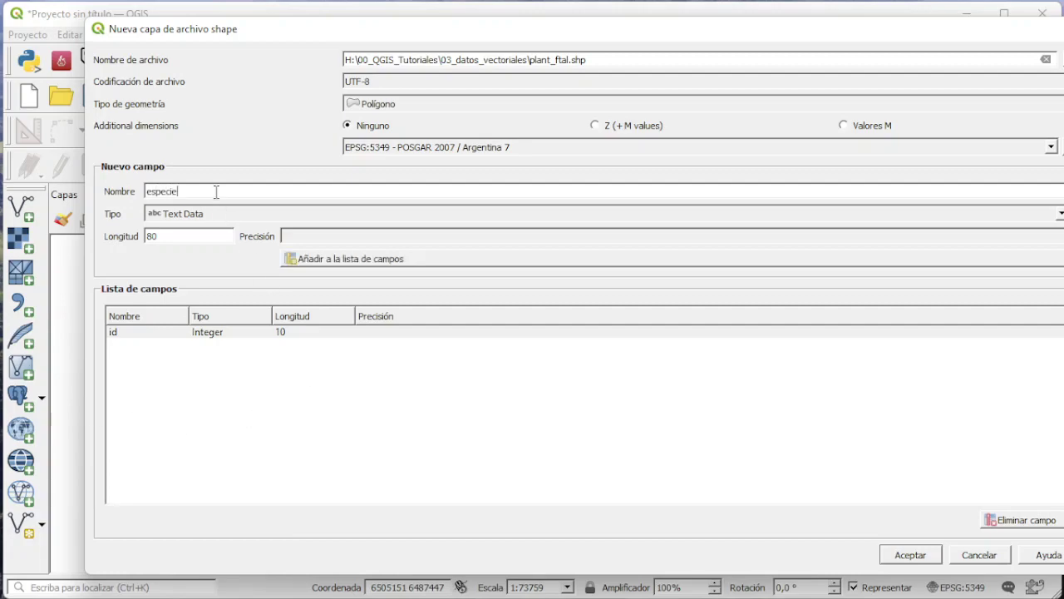
{"action": "left_click", "coordinate": [185, 214]}
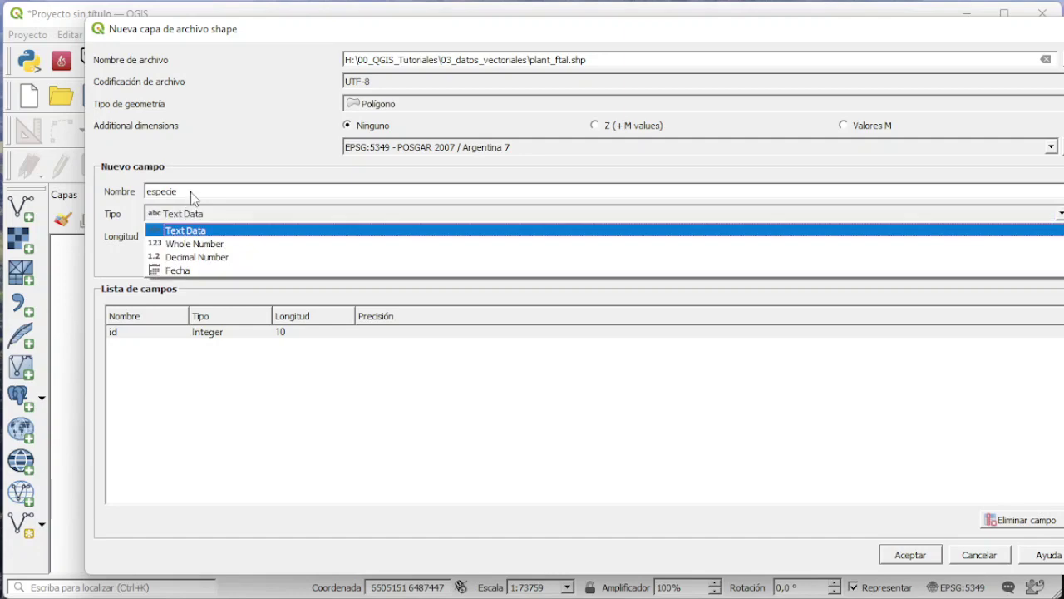
{"action": "left_click", "coordinate": [192, 192]}
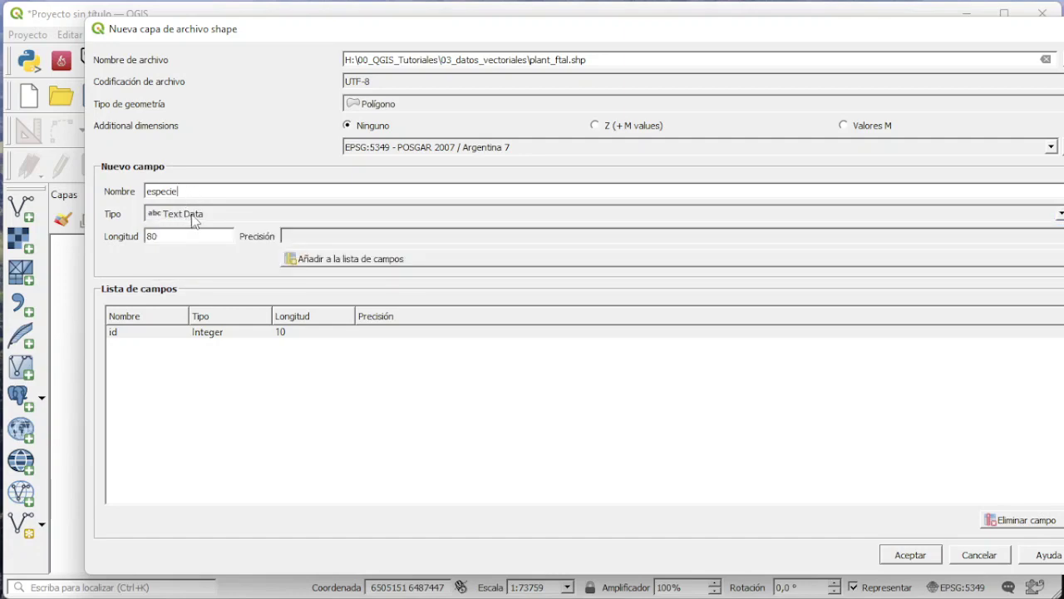
{"action": "left_click", "coordinate": [193, 218]}
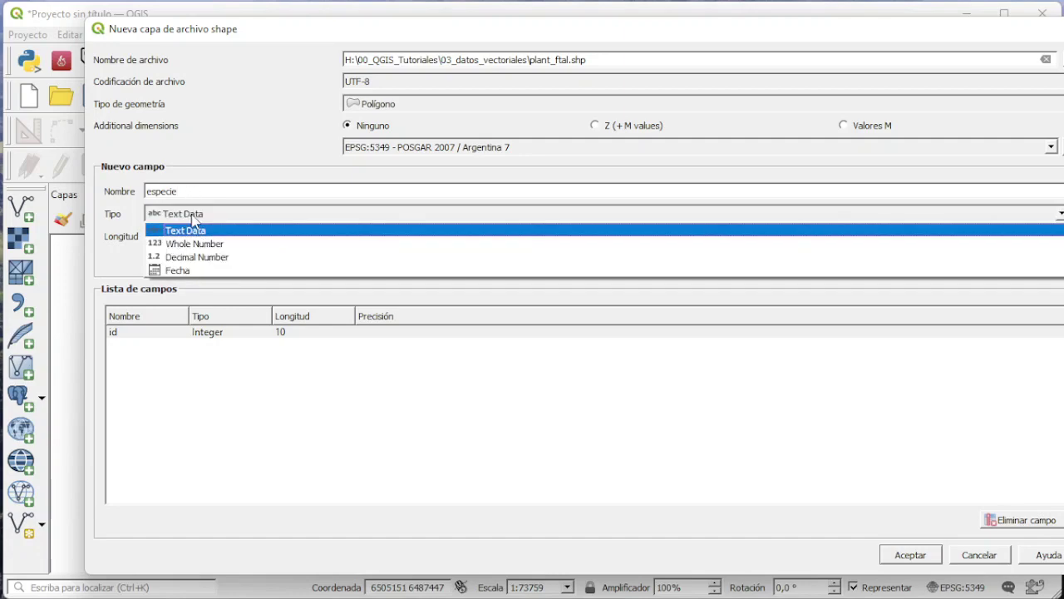
{"action": "left_click", "coordinate": [184, 230]}
{"action": "key", "text": "Tab"}
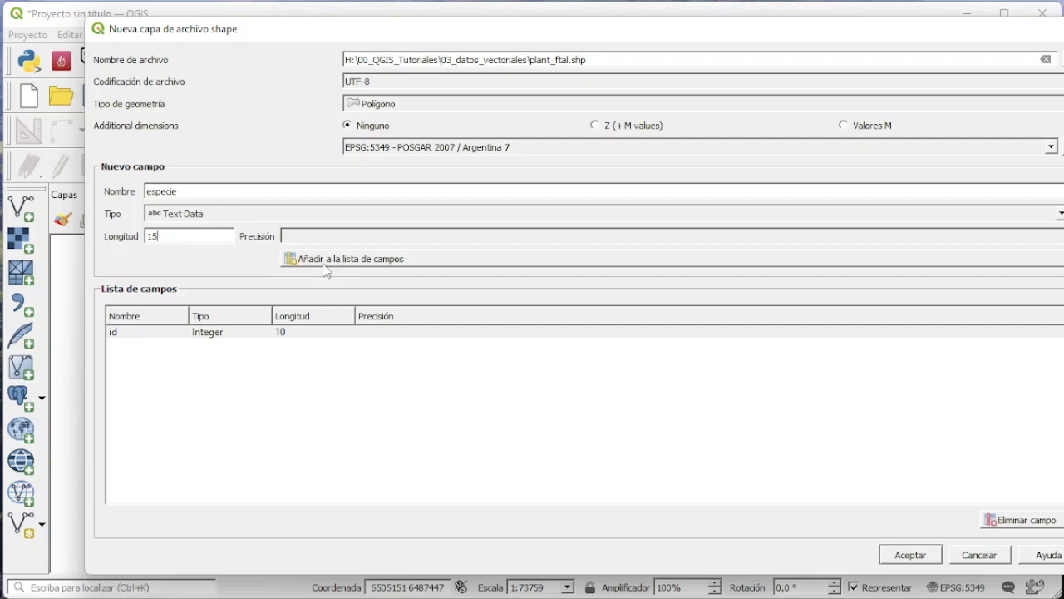
{"action": "left_click", "coordinate": [377, 264]}
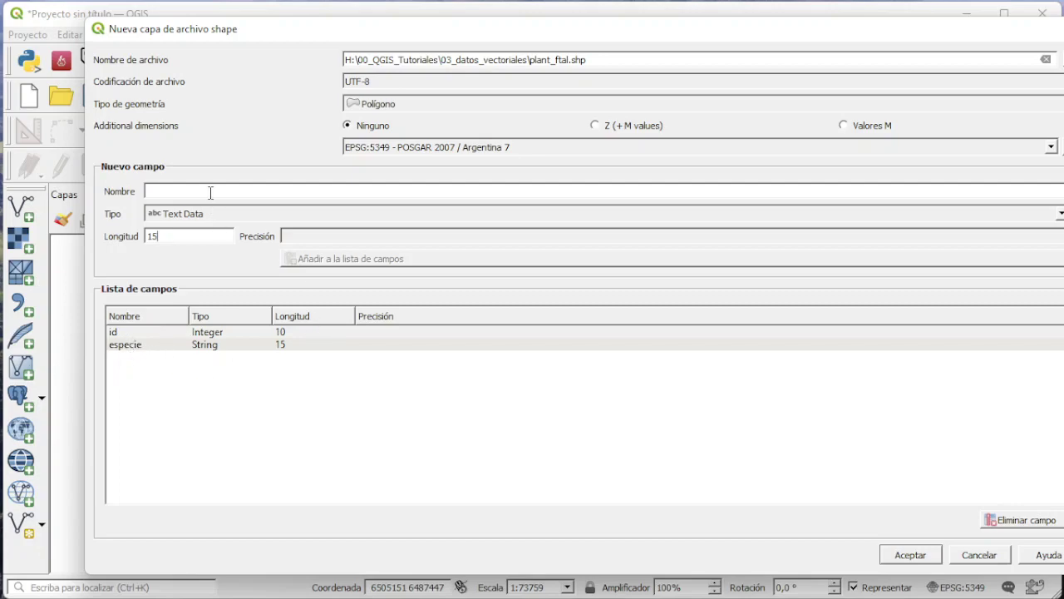
Add a Whole Number field named anio_plant with length 4 to the field list and select its row
{"action": "type", "text": "anio_plant"}
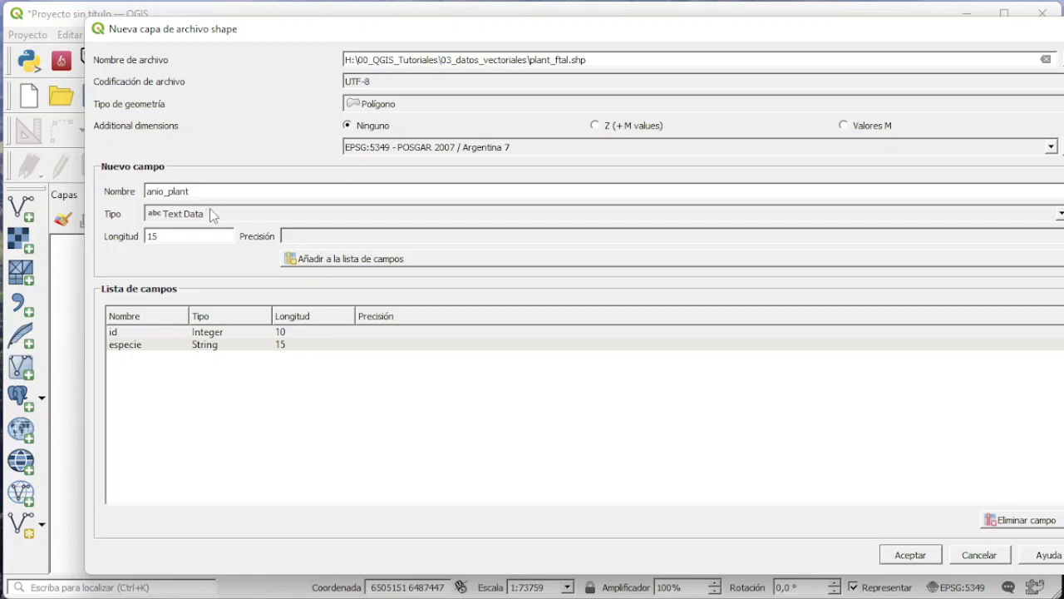
{"action": "left_click", "coordinate": [213, 216]}
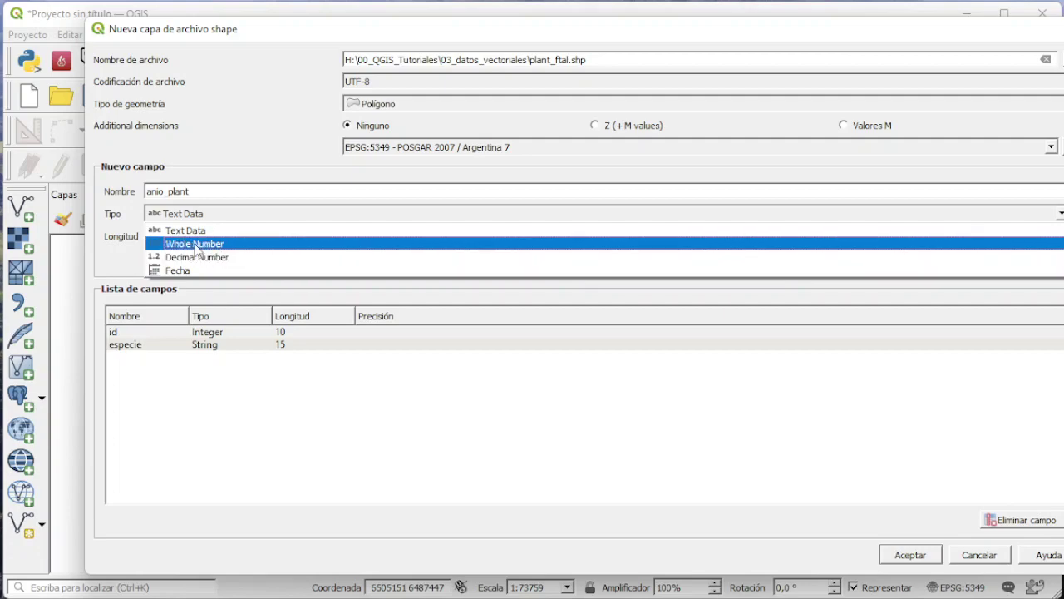
{"action": "left_click", "coordinate": [195, 247]}
{"action": "key", "text": "Tab"}
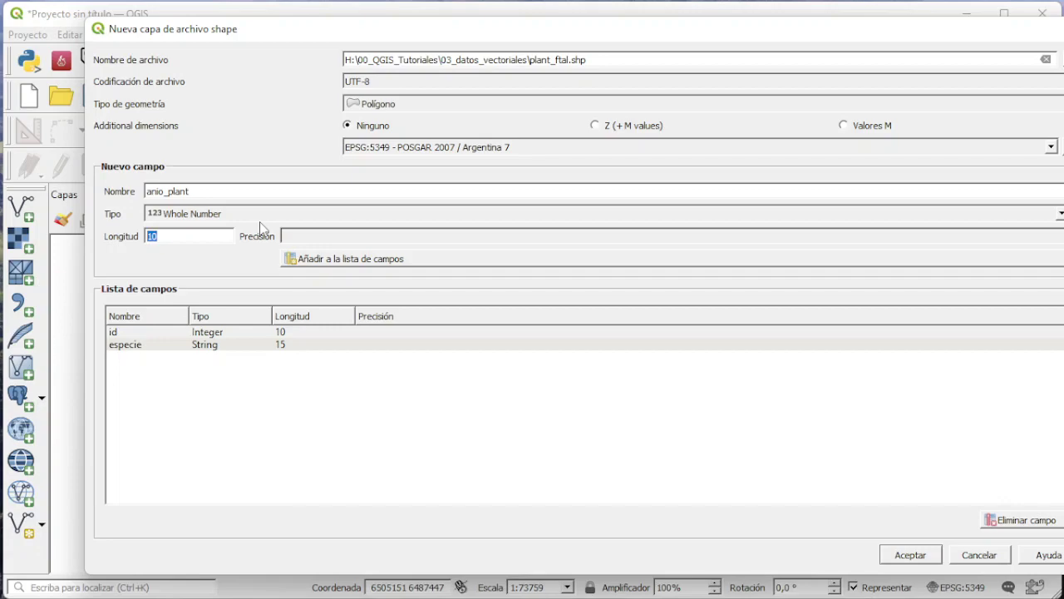
{"action": "type", "text": "4"}
{"action": "left_click", "coordinate": [326, 261]}
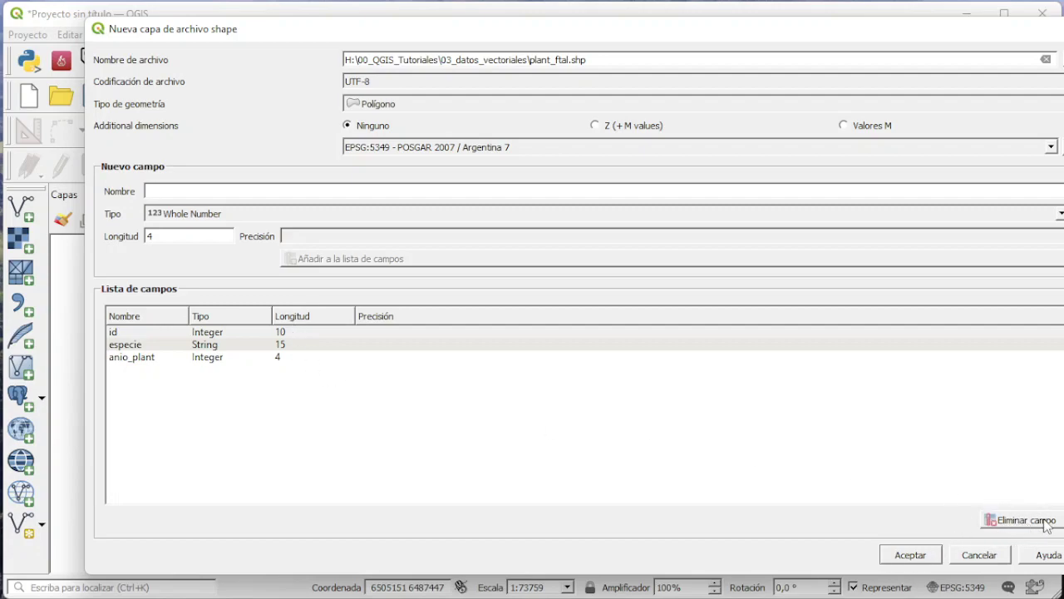
{"action": "left_click", "coordinate": [329, 363]}
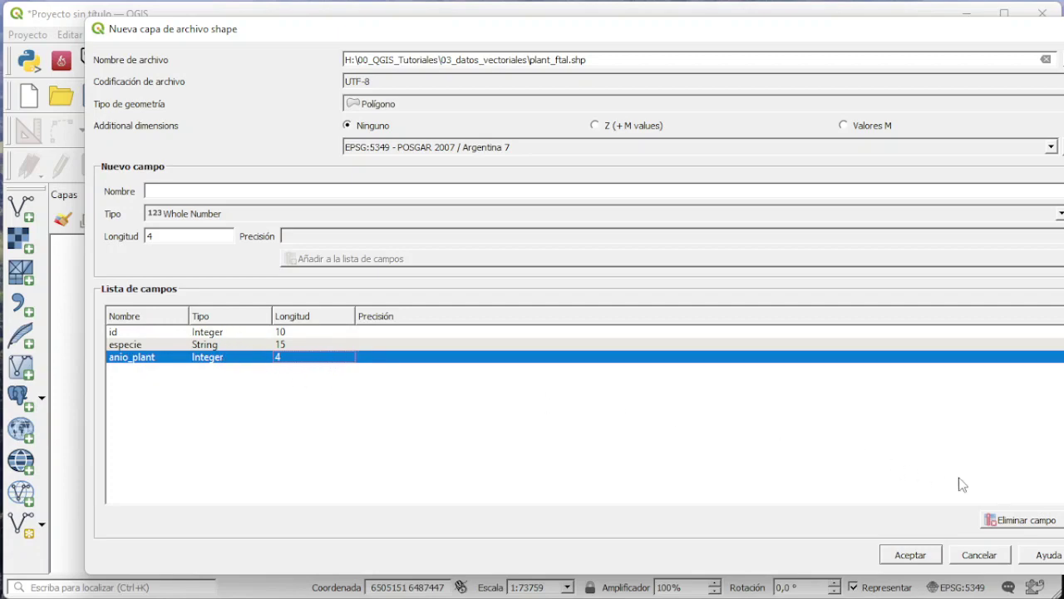
Confirm the creation of the plant_ftal shapefile layer and open its attribute table
{"action": "left_click", "coordinate": [909, 554]}
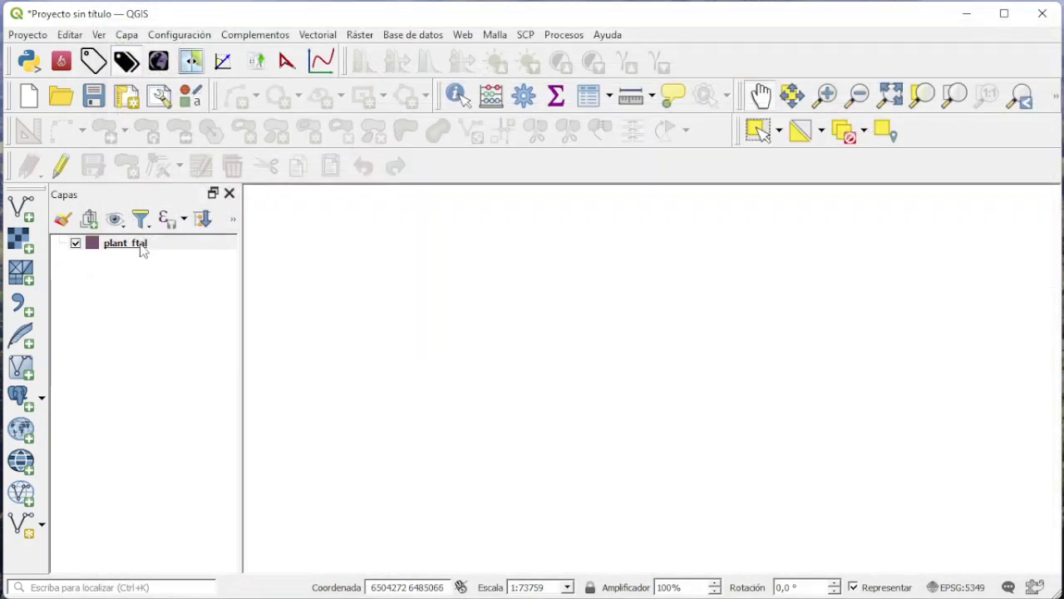
{"action": "left_click", "coordinate": [141, 248]}
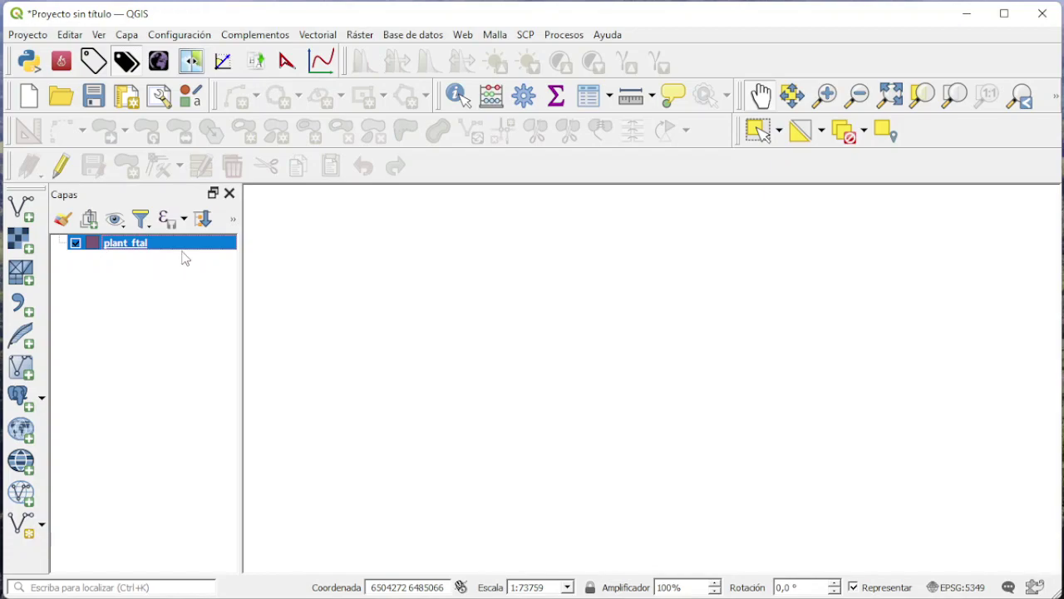
{"action": "left_click", "coordinate": [110, 308]}
{"action": "right_click", "coordinate": [111, 250]}
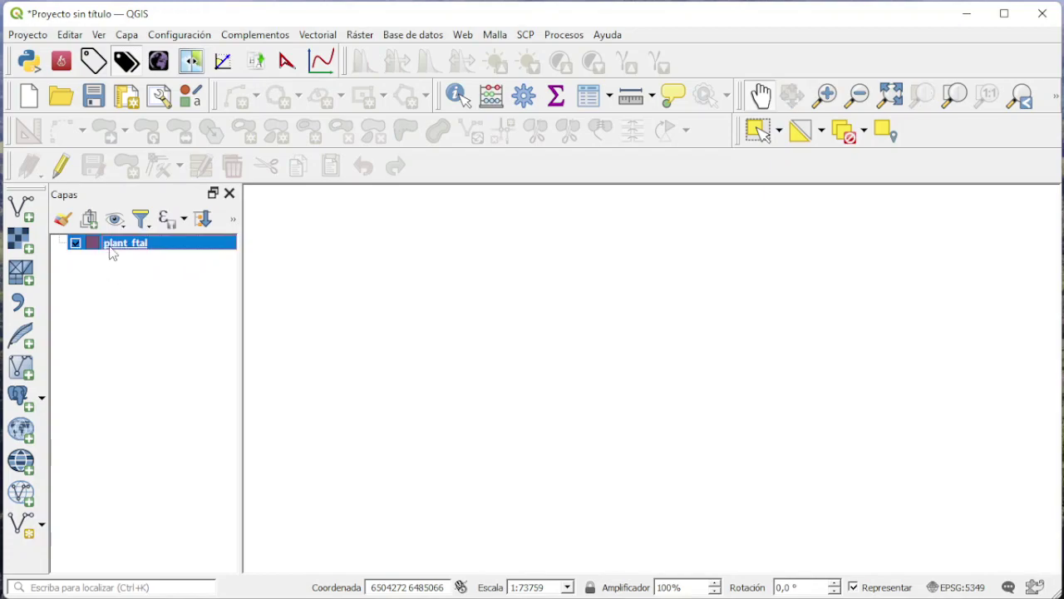
{"action": "left_click", "coordinate": [169, 214]}
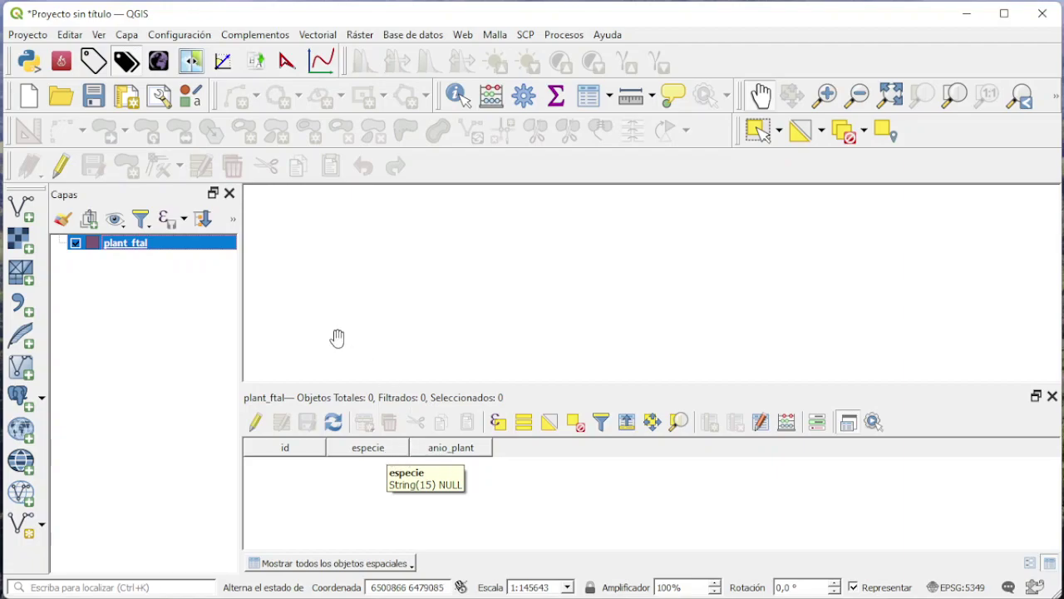
Examine the field definitions of the plant_ftal layer in its layer properties and close them without changes
{"action": "right_click", "coordinate": [188, 248]}
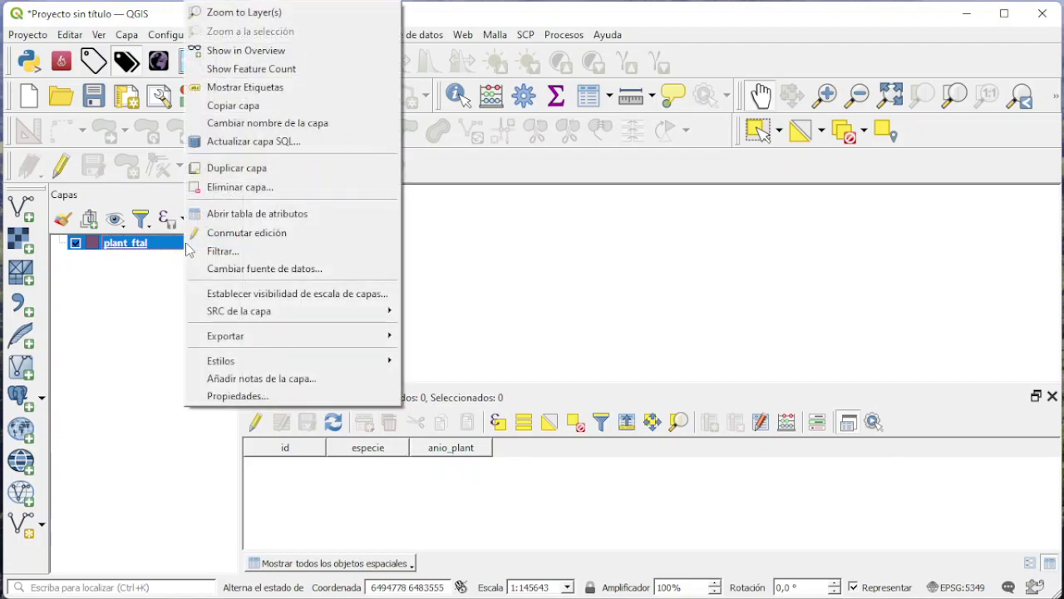
{"action": "left_click", "coordinate": [238, 396]}
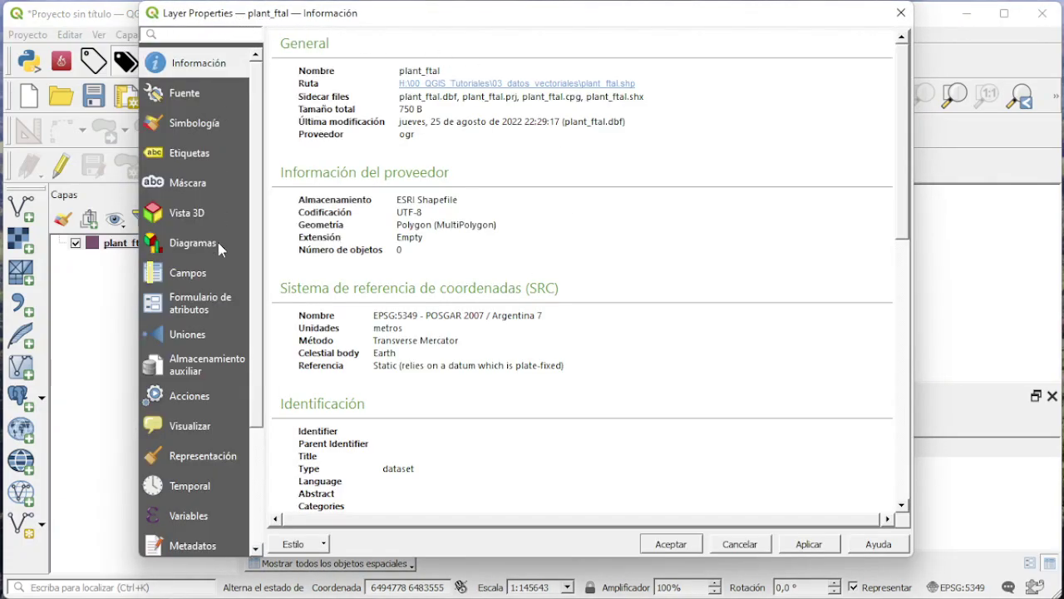
{"action": "left_click", "coordinate": [189, 277]}
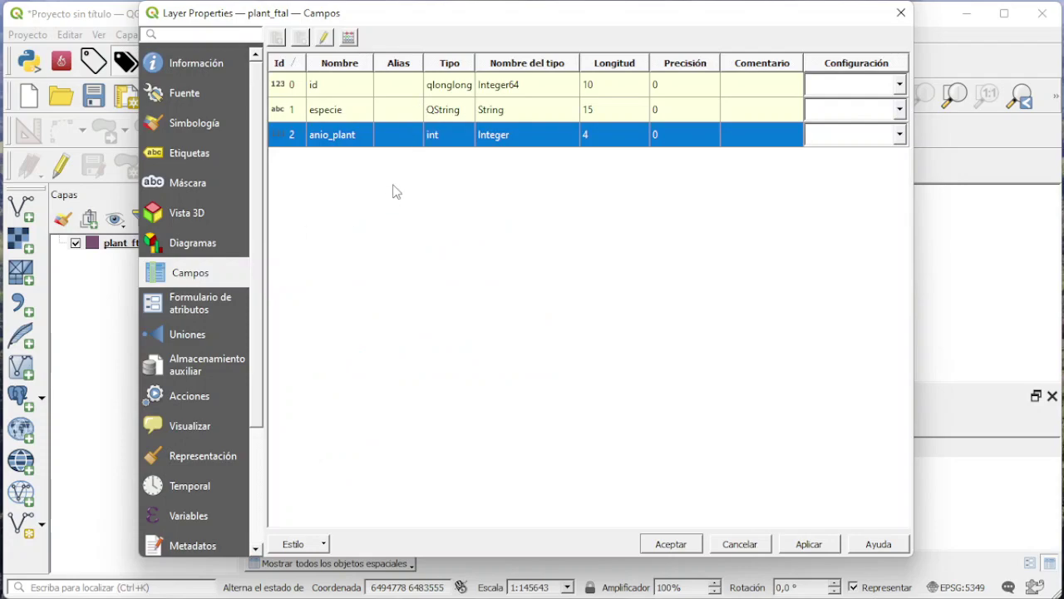
{"action": "left_click", "coordinate": [399, 135]}
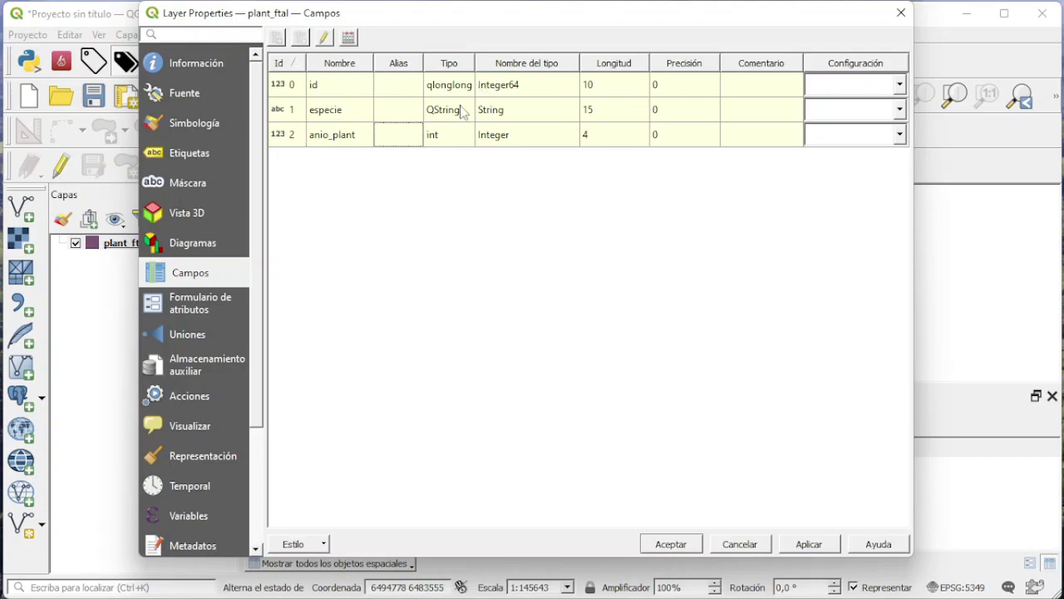
{"action": "left_click", "coordinate": [900, 14]}
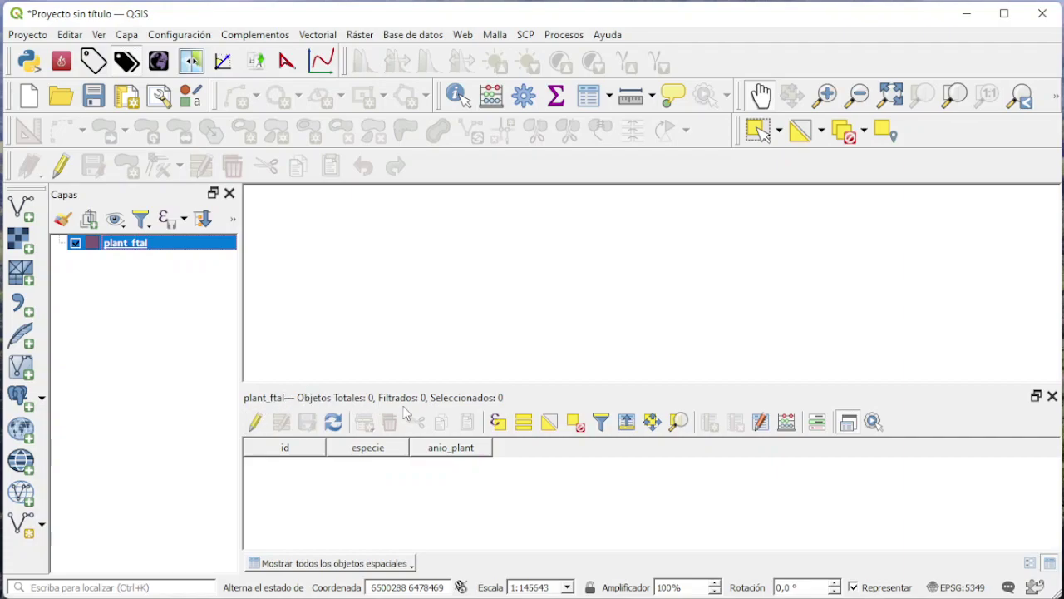
Switch the plant_ftal layer to editing mode
{"action": "left_click", "coordinate": [256, 424]}
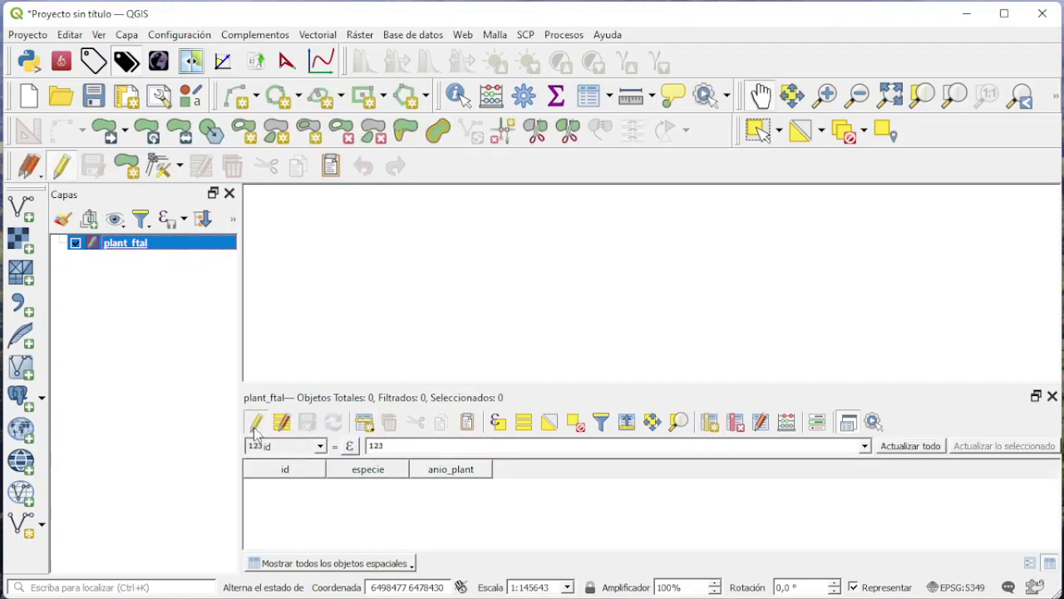
{"action": "right_click", "coordinate": [162, 246]}
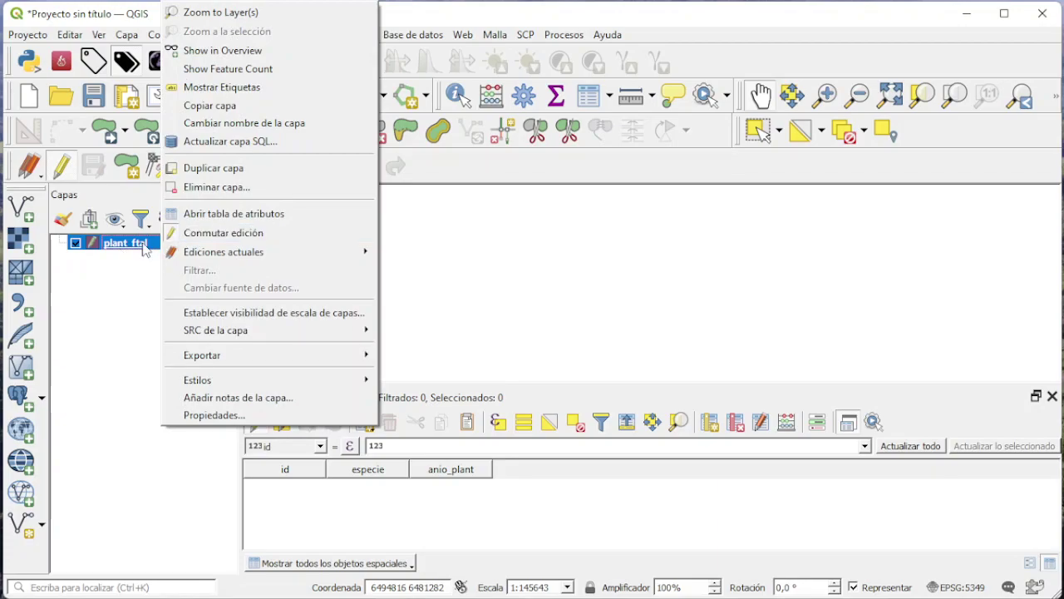
{"action": "left_click", "coordinate": [143, 245]}
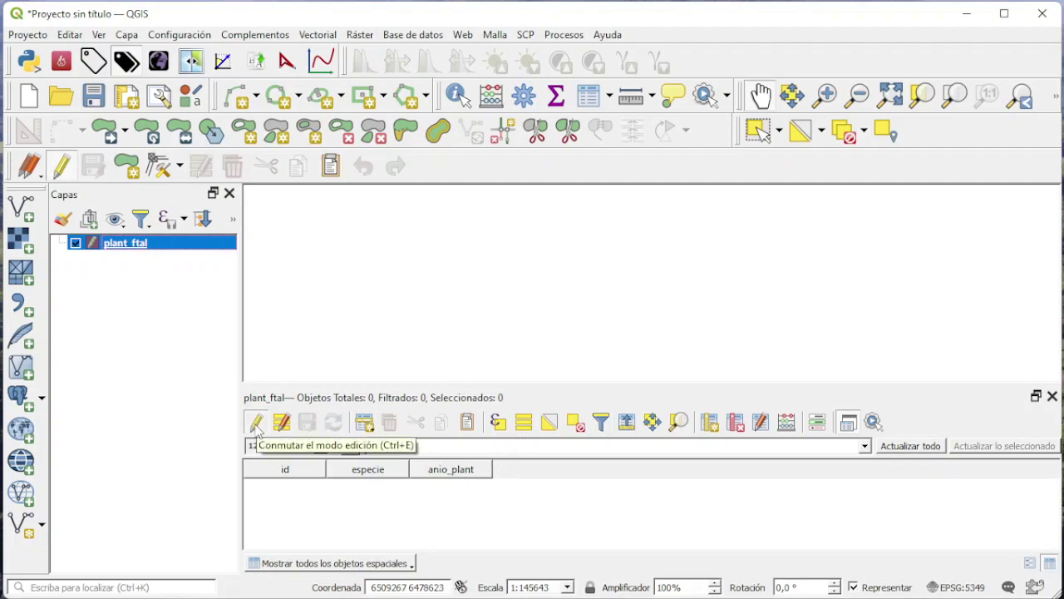
Start a new attribute field for plant_ftal and name it densidad
{"action": "left_click", "coordinate": [709, 424]}
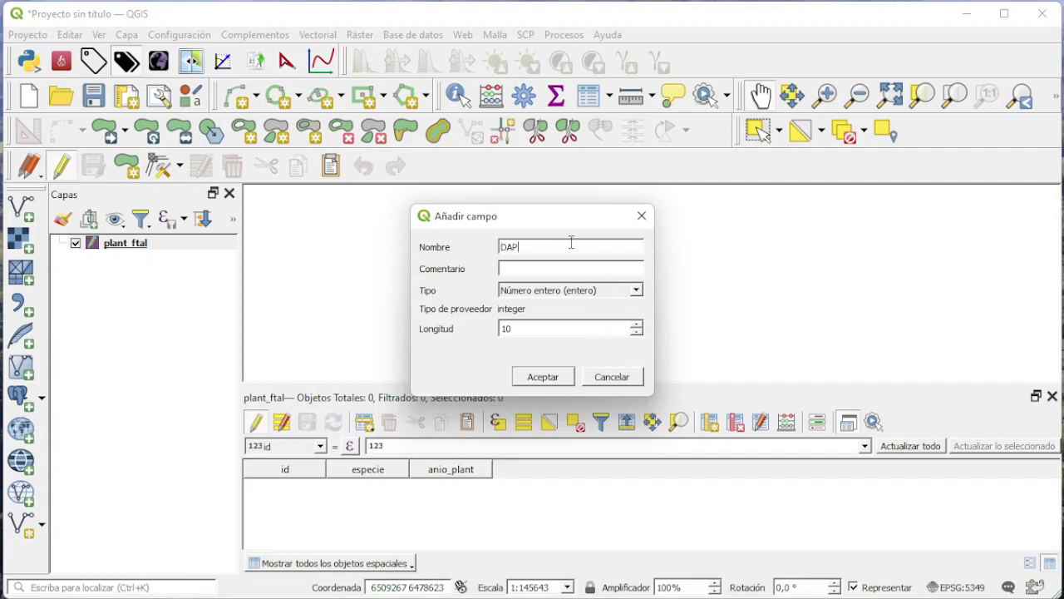
{"action": "left_click_drag", "start_coordinate": [535, 217], "coordinate": [502, 225]}
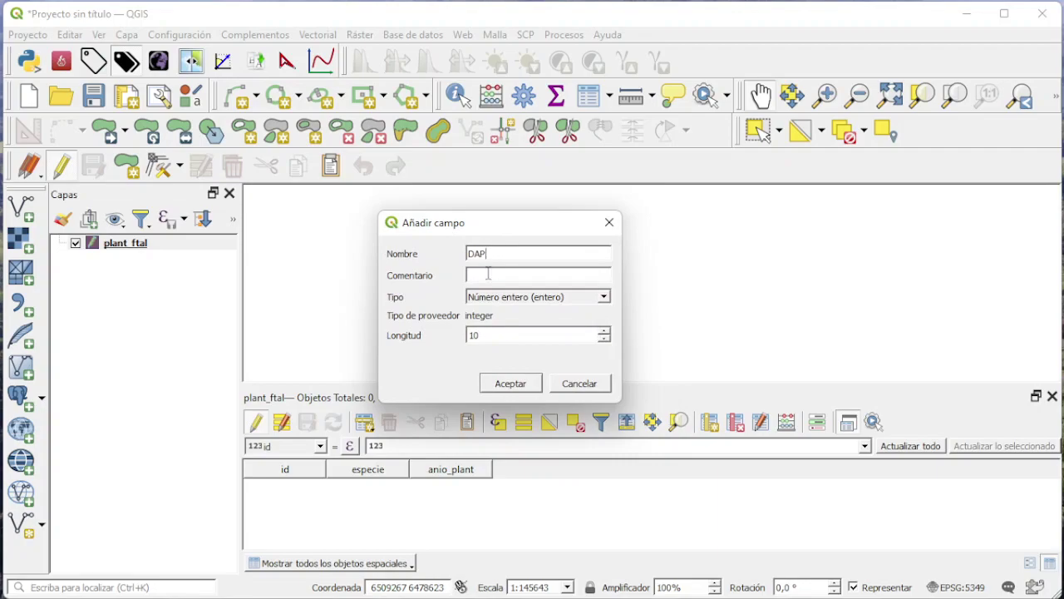
{"action": "left_click_drag", "start_coordinate": [499, 224], "coordinate": [556, 217]}
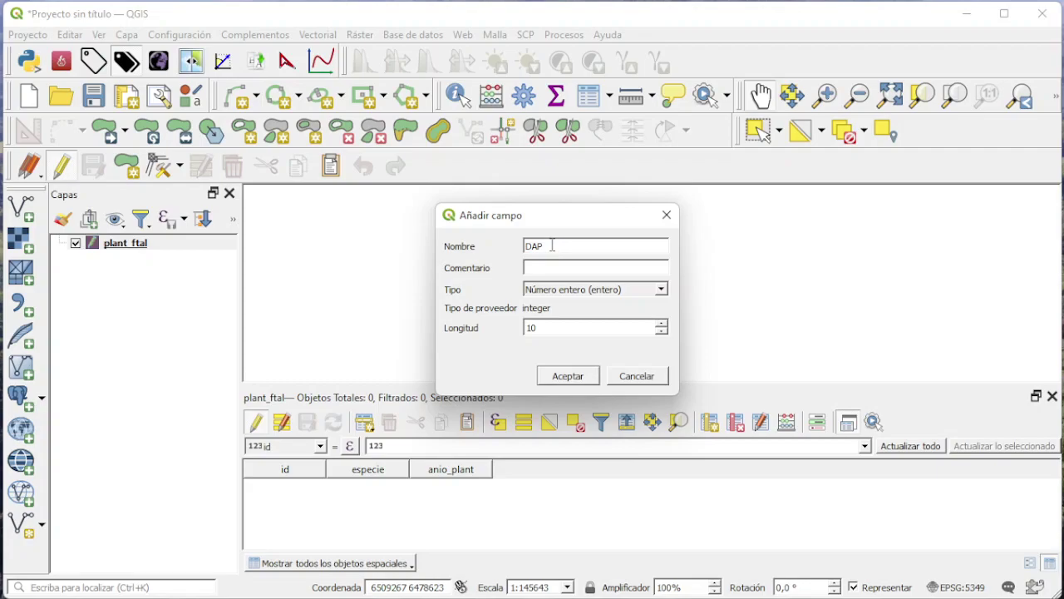
{"action": "left_click_drag", "start_coordinate": [536, 224], "coordinate": [525, 219]}
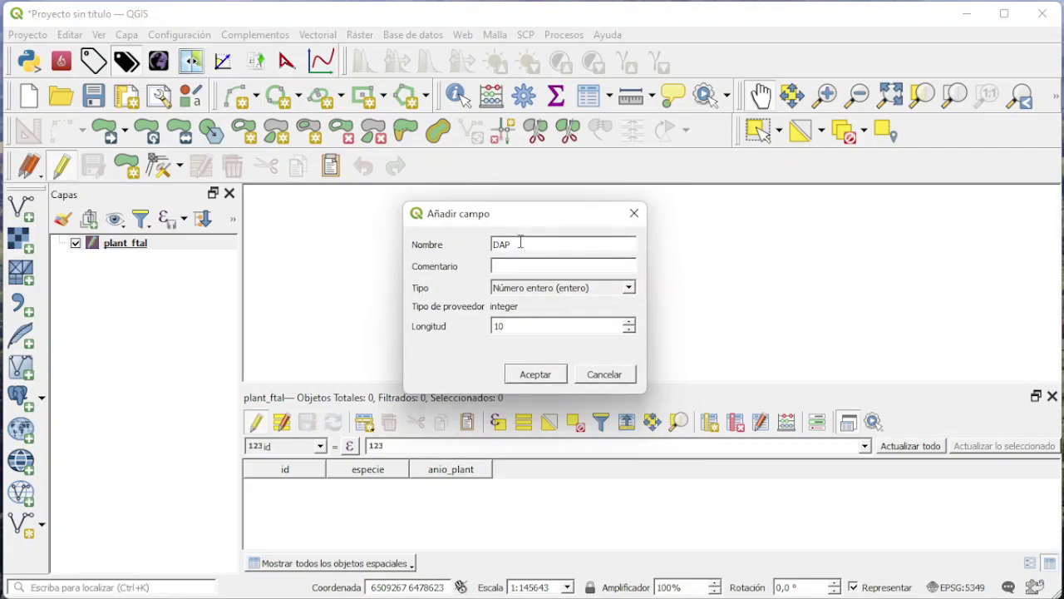
{"action": "left_click_drag", "start_coordinate": [529, 245], "coordinate": [483, 246]}
{"action": "type", "text": "densidad"}
Set the densidad field to type Número entero (entero) with length 4 and add it to the attribute table
{"action": "left_click", "coordinate": [589, 289]}
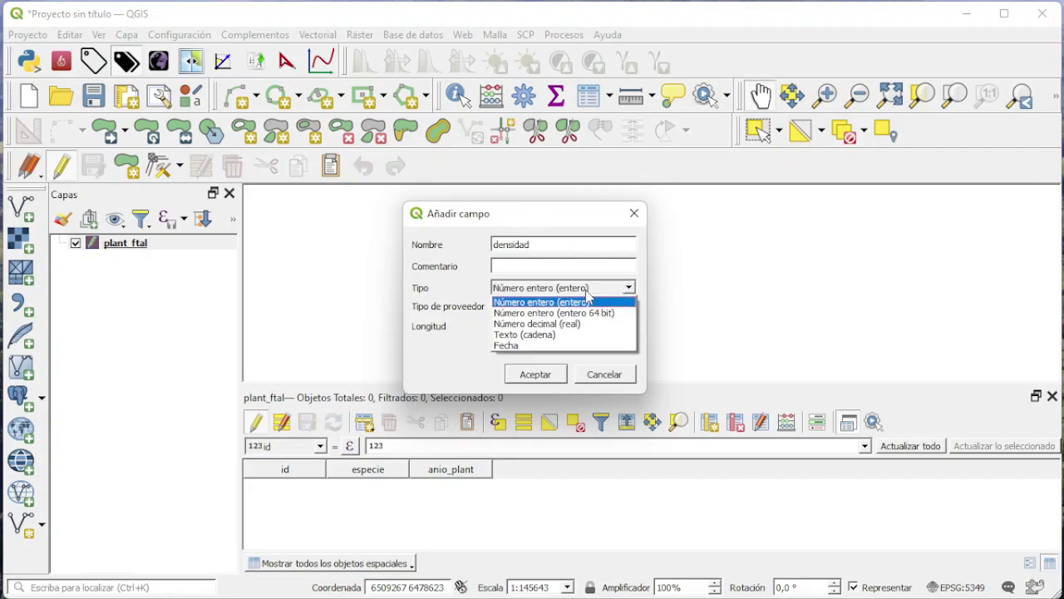
{"action": "left_click", "coordinate": [586, 296]}
{"action": "left_click_drag", "start_coordinate": [517, 323], "coordinate": [494, 330]}
{"action": "type", "text": "4"}
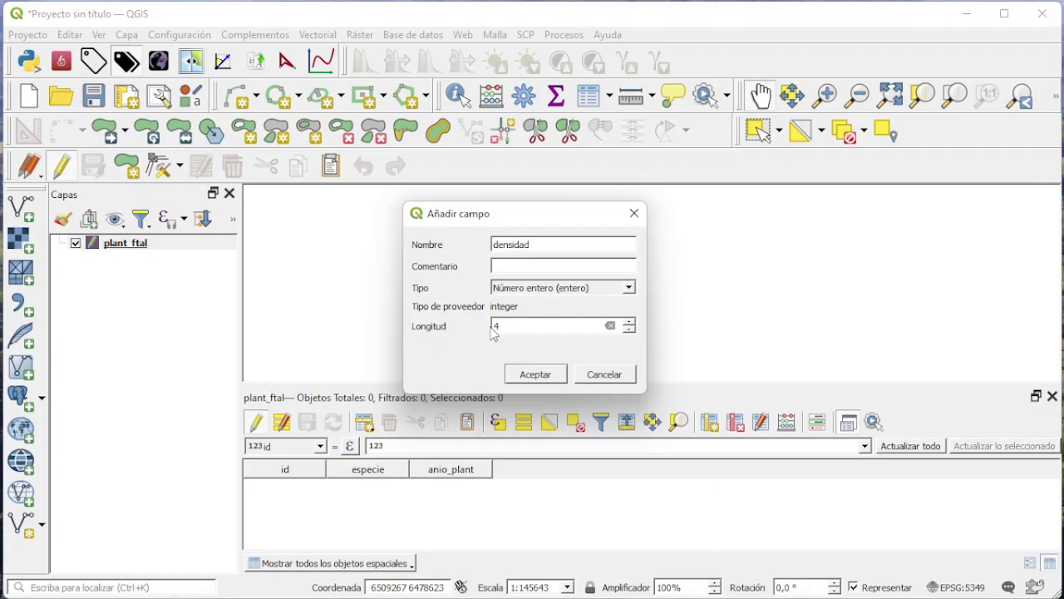
{"action": "left_click_drag", "start_coordinate": [545, 216], "coordinate": [542, 187]}
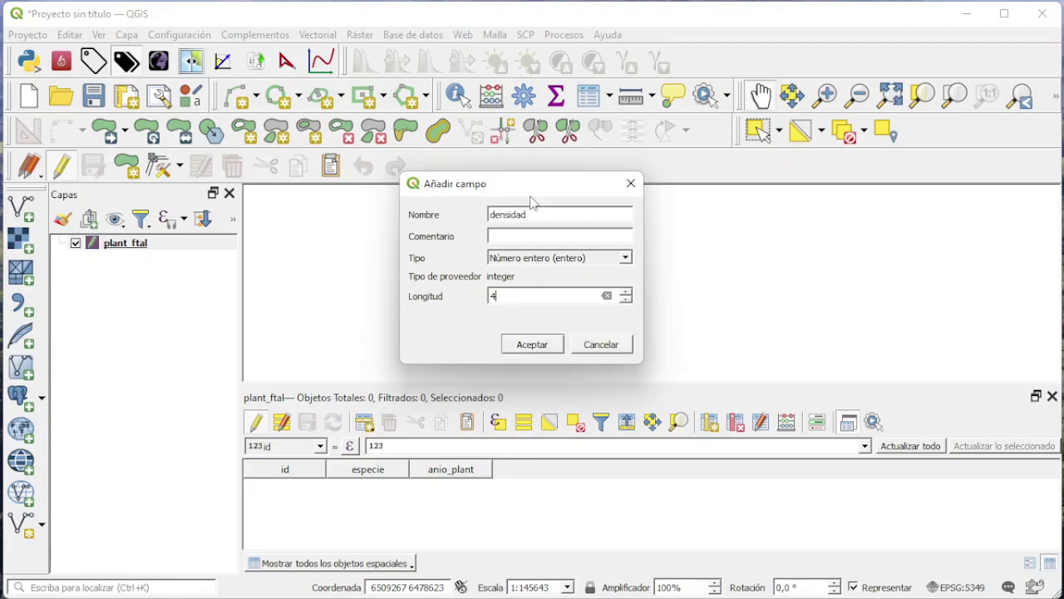
{"action": "left_click_drag", "start_coordinate": [536, 187], "coordinate": [587, 174]}
{"action": "left_click", "coordinate": [585, 332]}
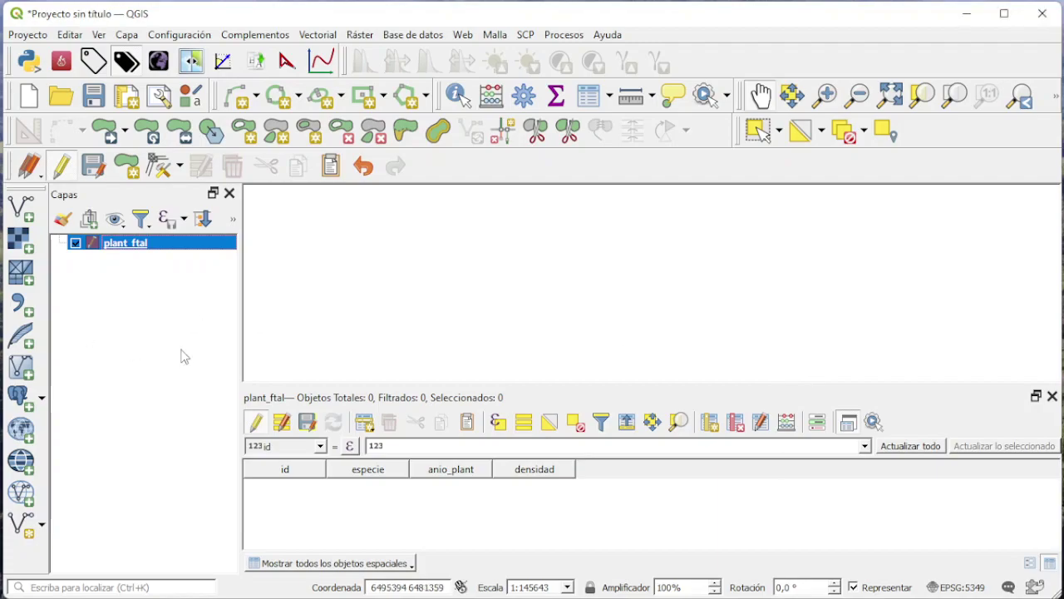
Save the edits to the plant_ftal layer and end its editing mode
{"action": "left_click", "coordinate": [307, 422]}
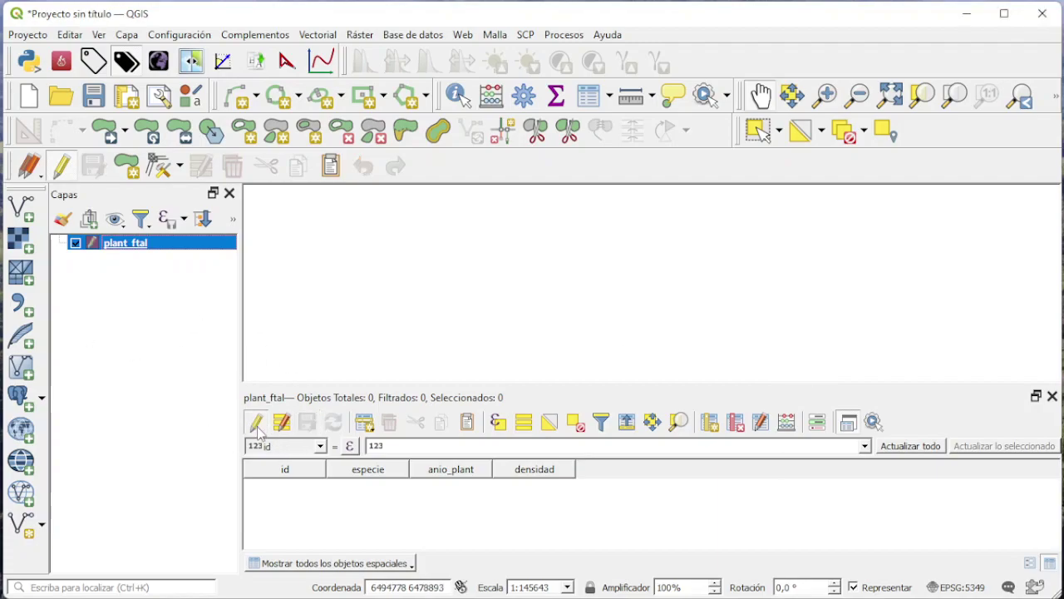
{"action": "left_click", "coordinate": [257, 426]}
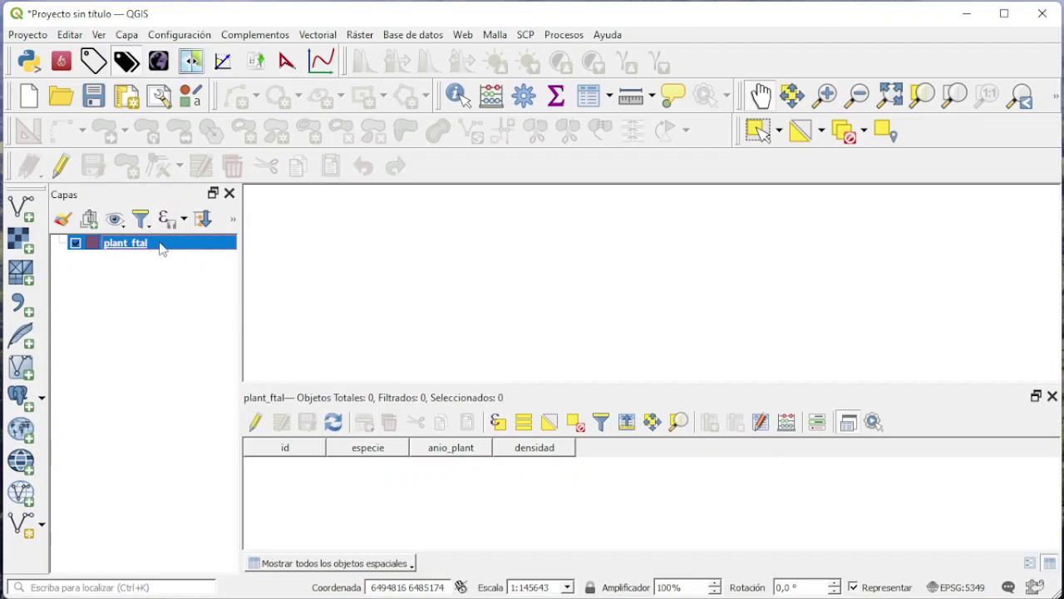
{"action": "mouse_move", "coordinate": [141, 251]}
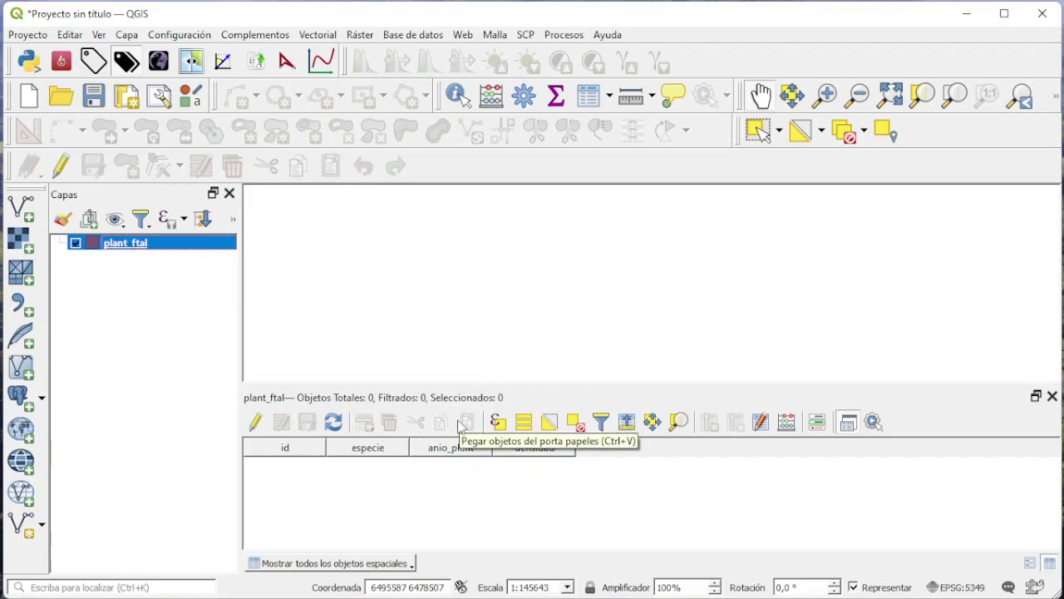
{"action": "mouse_move", "coordinate": [469, 460]}
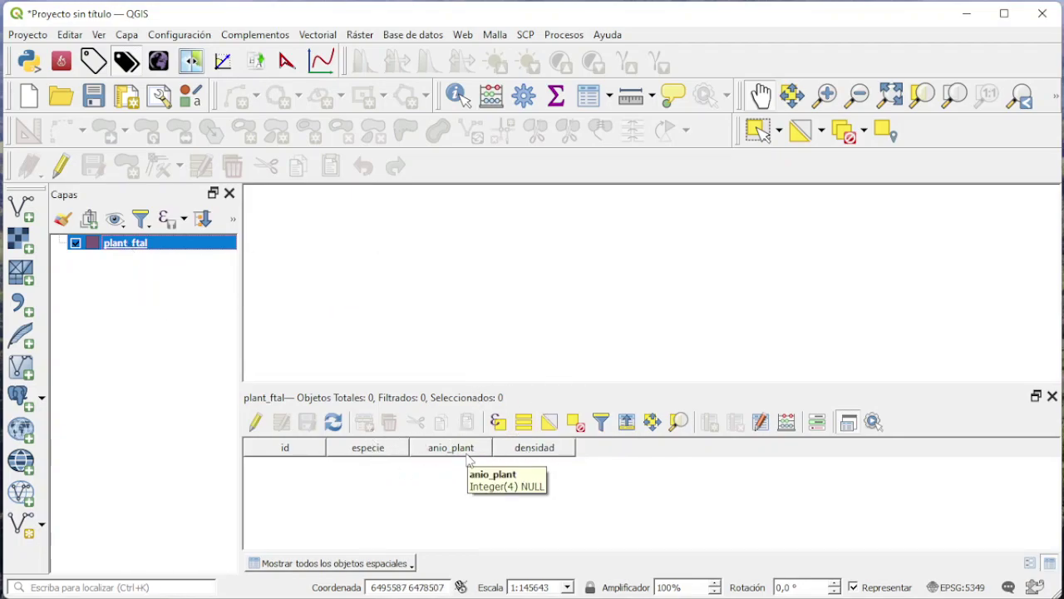